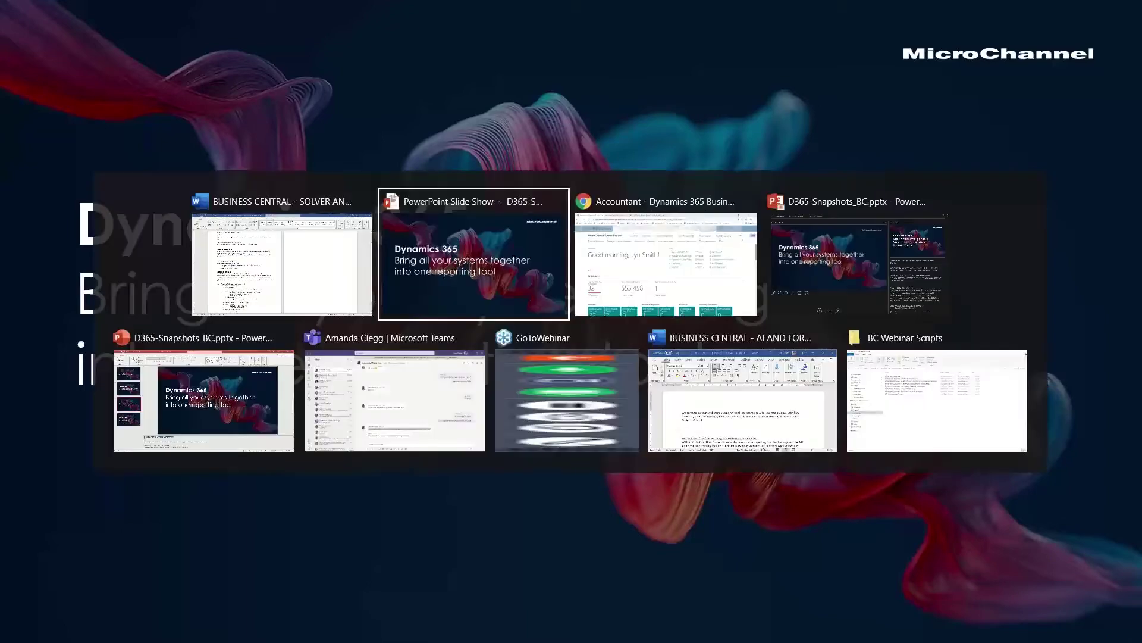
key(alt+Tab)
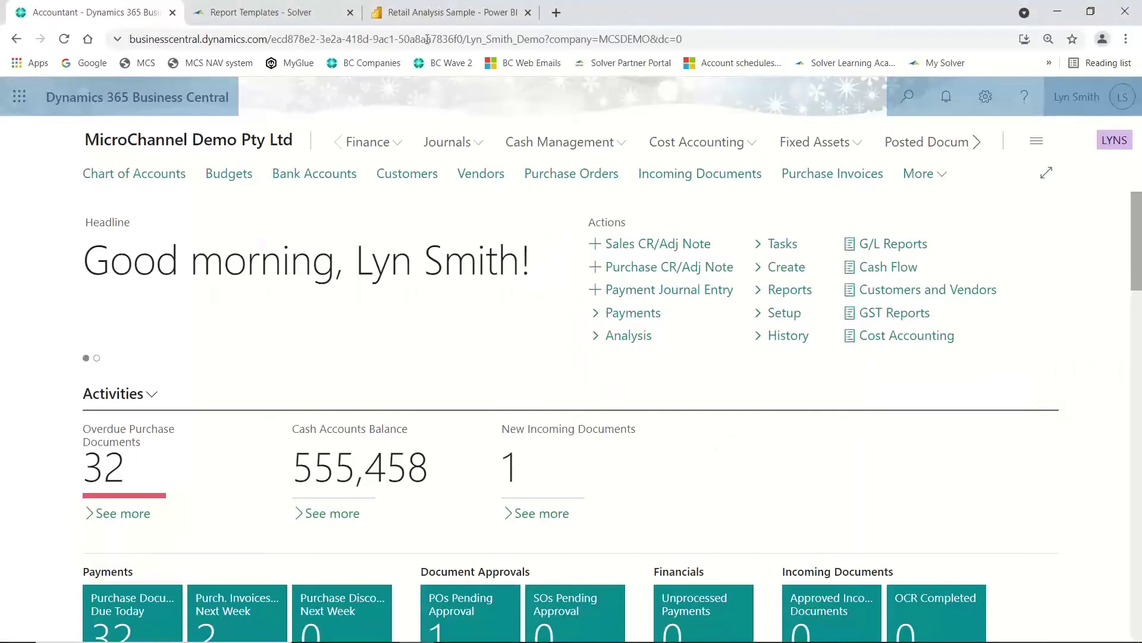
Open Retail Analysis Sample from Power BI Home and review its Total Stores 104 and $22M sales tiles.
click(458, 15)
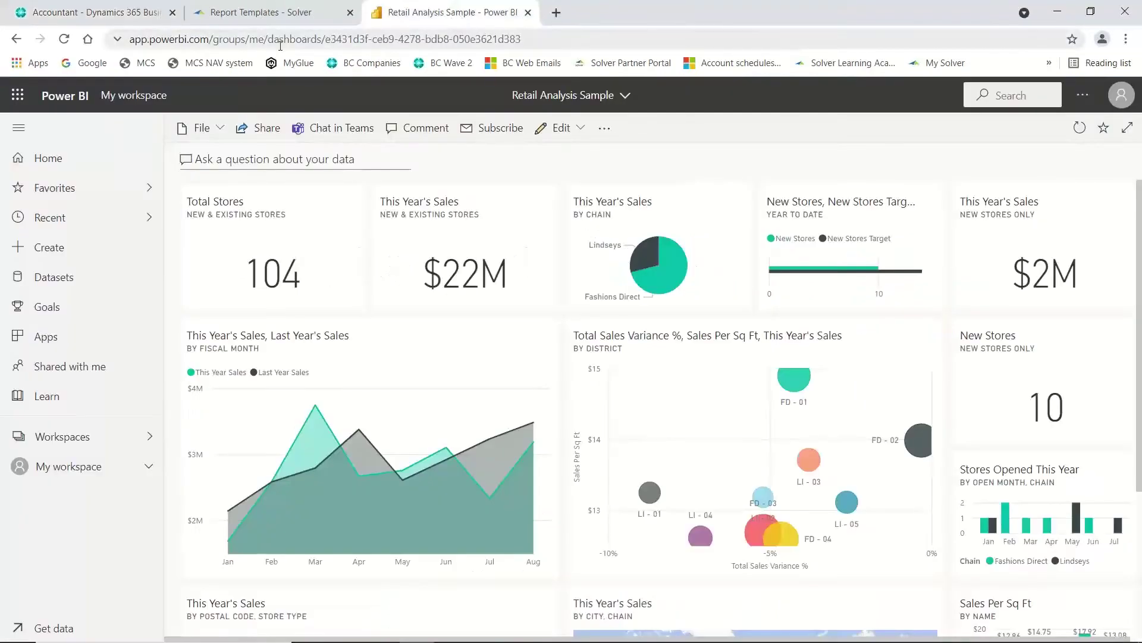
click(53, 157)
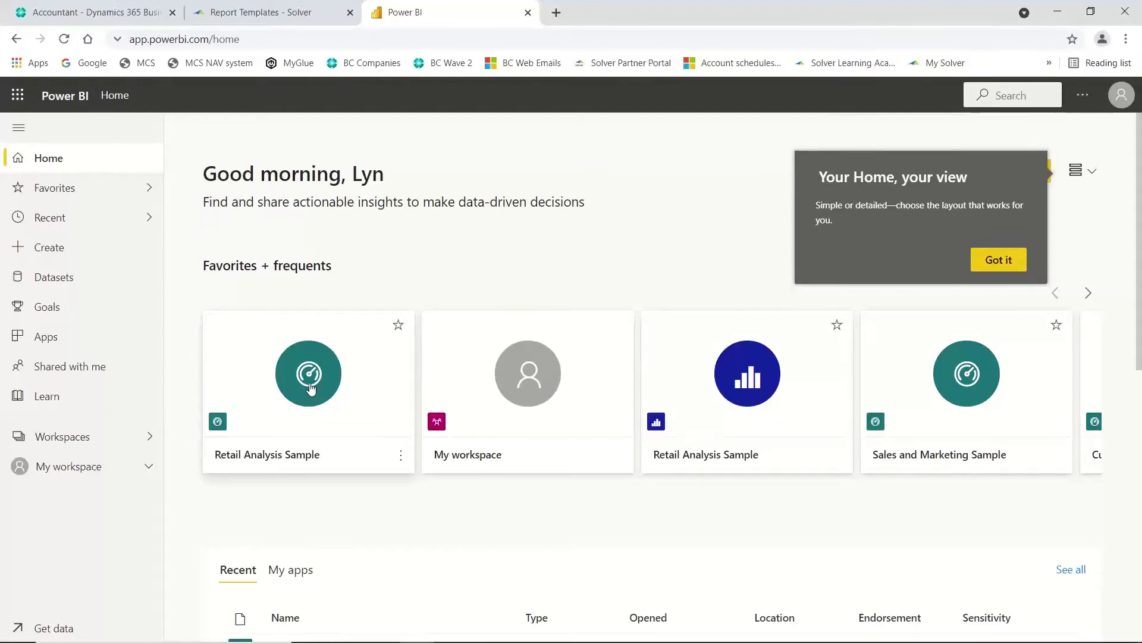
click(310, 387)
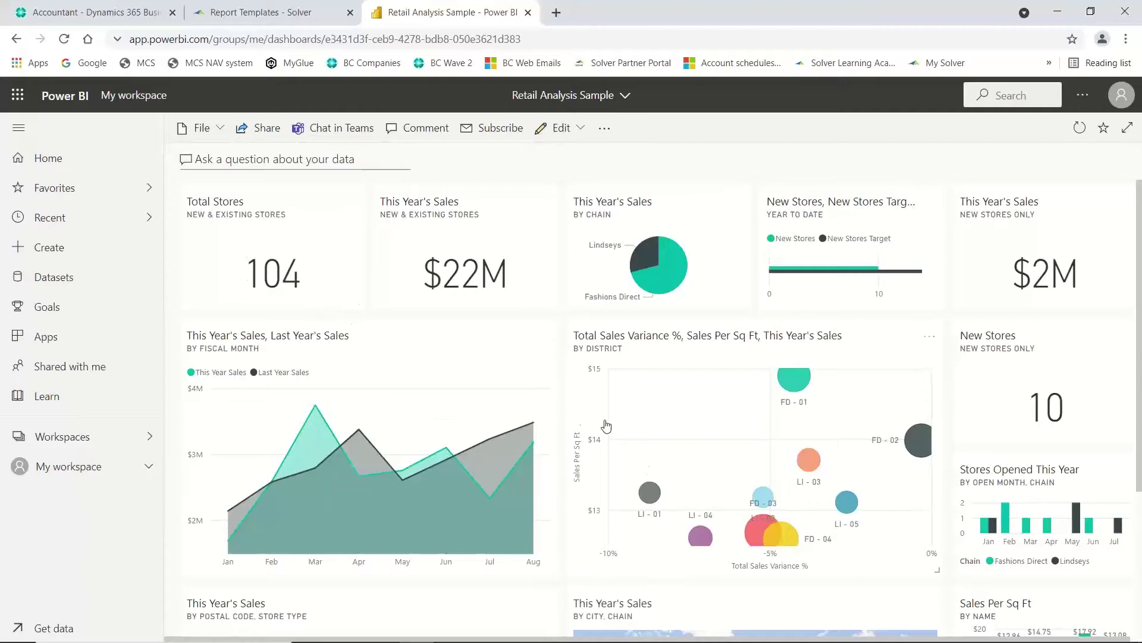
scroll(577, 431, down, 4)
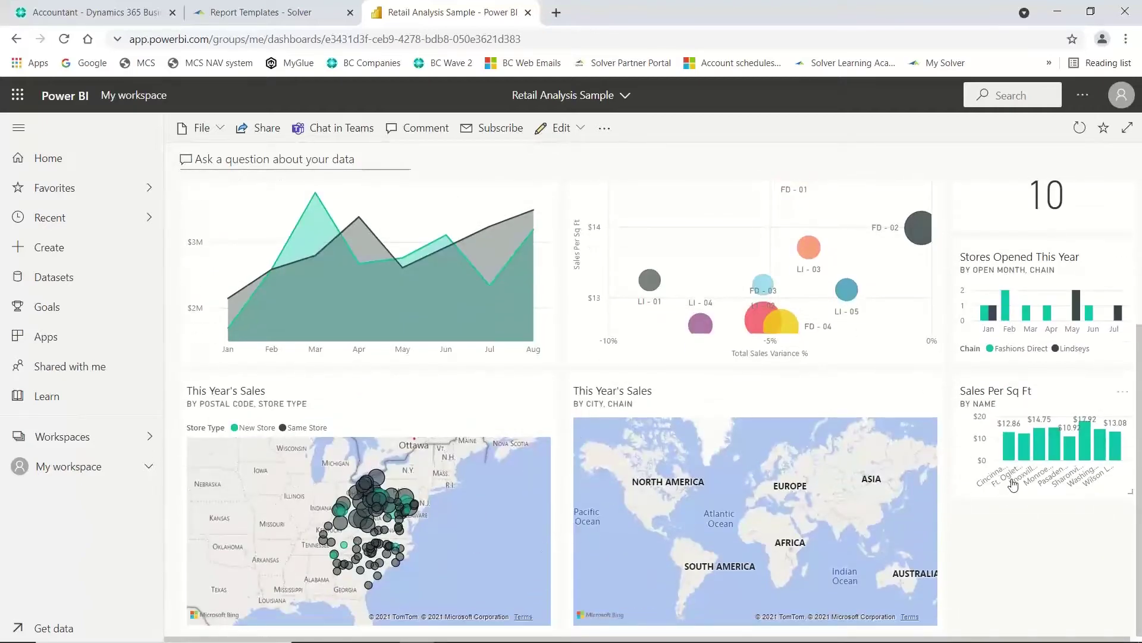
scroll(1013, 485, up, 4)
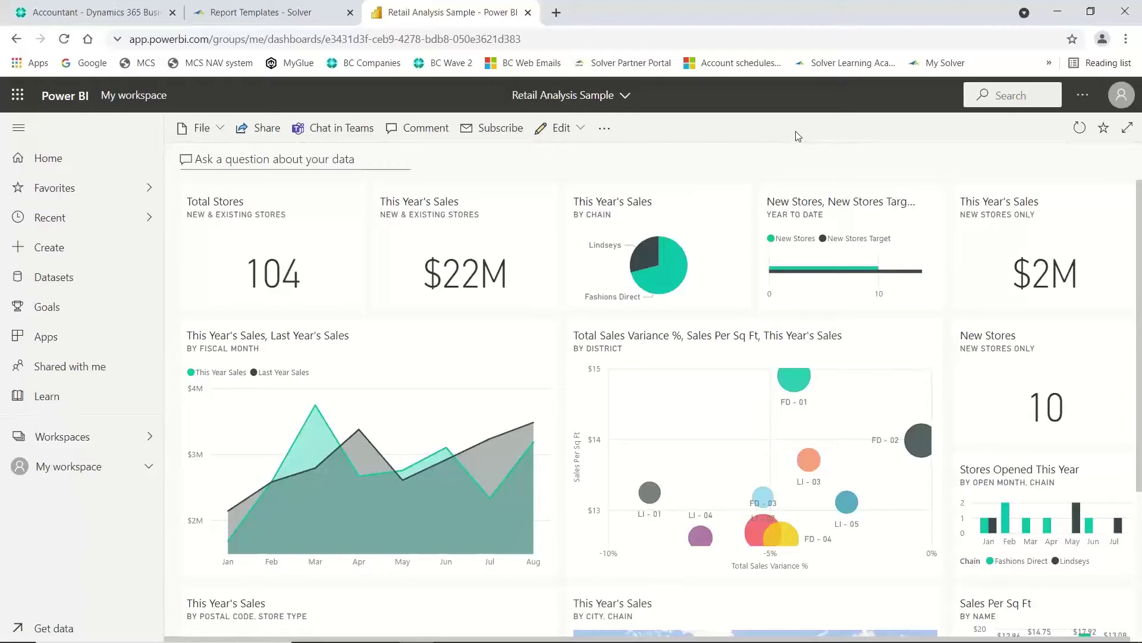
Back in Business Central, open Select Report from the Power BI Reports part's menu.
click(108, 16)
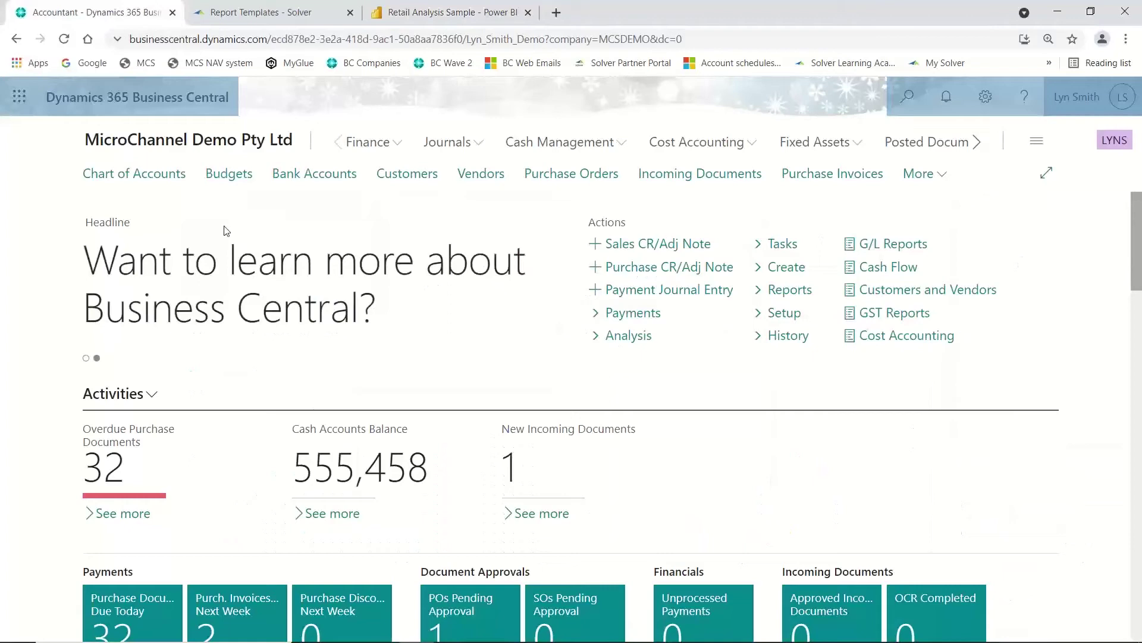
scroll(224, 247, down, 10)
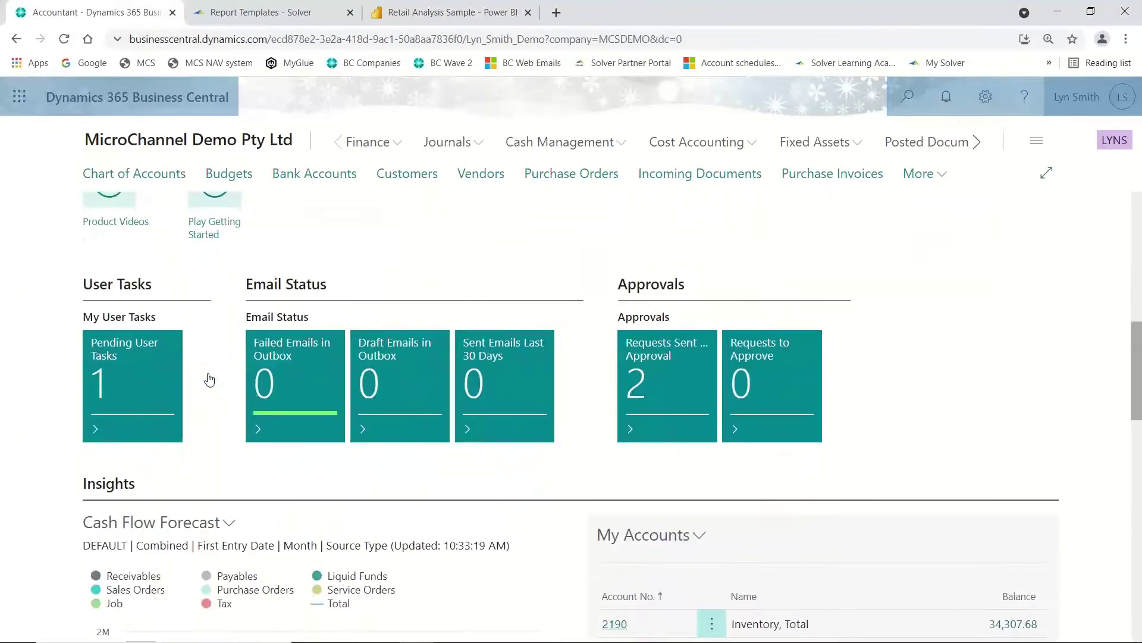
scroll(210, 379, down, 15)
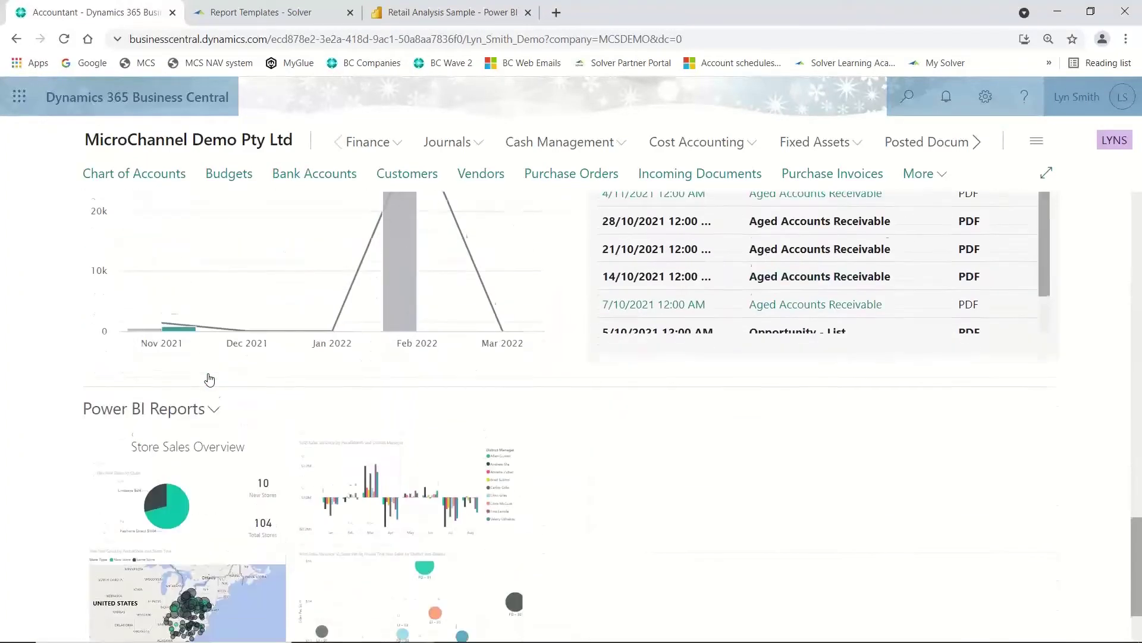
scroll(210, 379, down, 2)
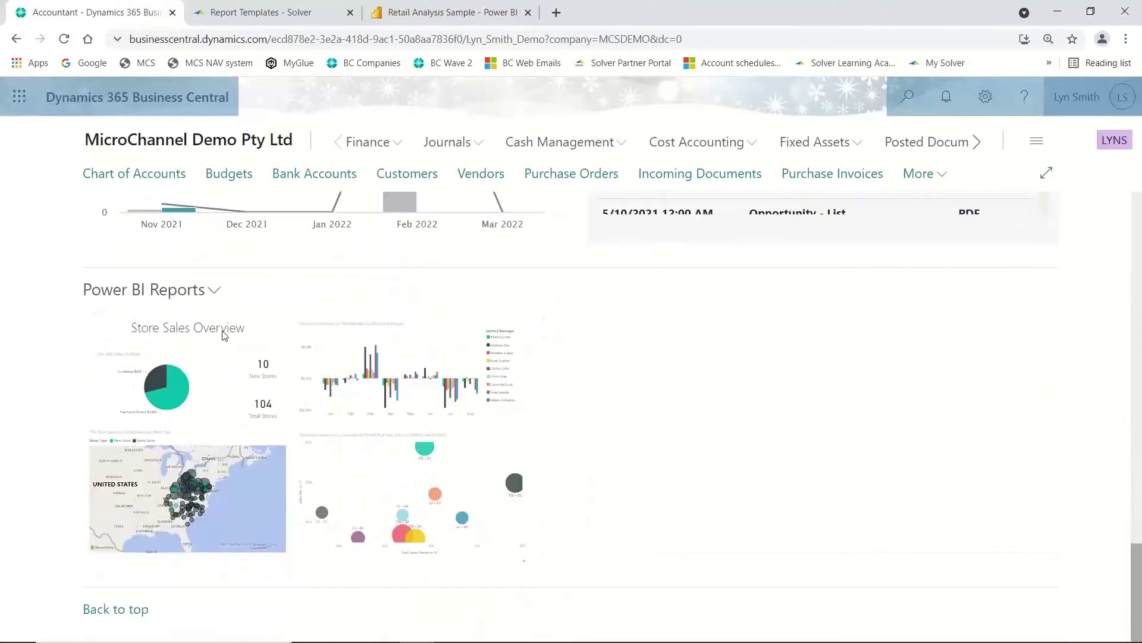
click(215, 291)
click(158, 321)
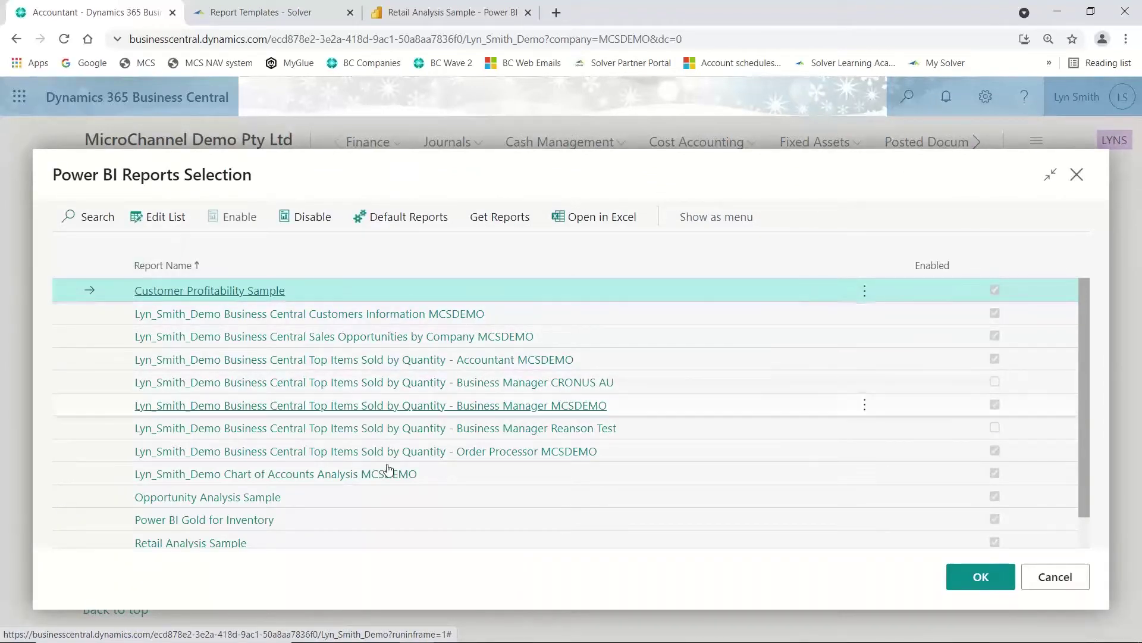
Select Retail Analysis Sample in Power BI Reports Selection and confirm it for the home page.
scroll(416, 447, down, 1)
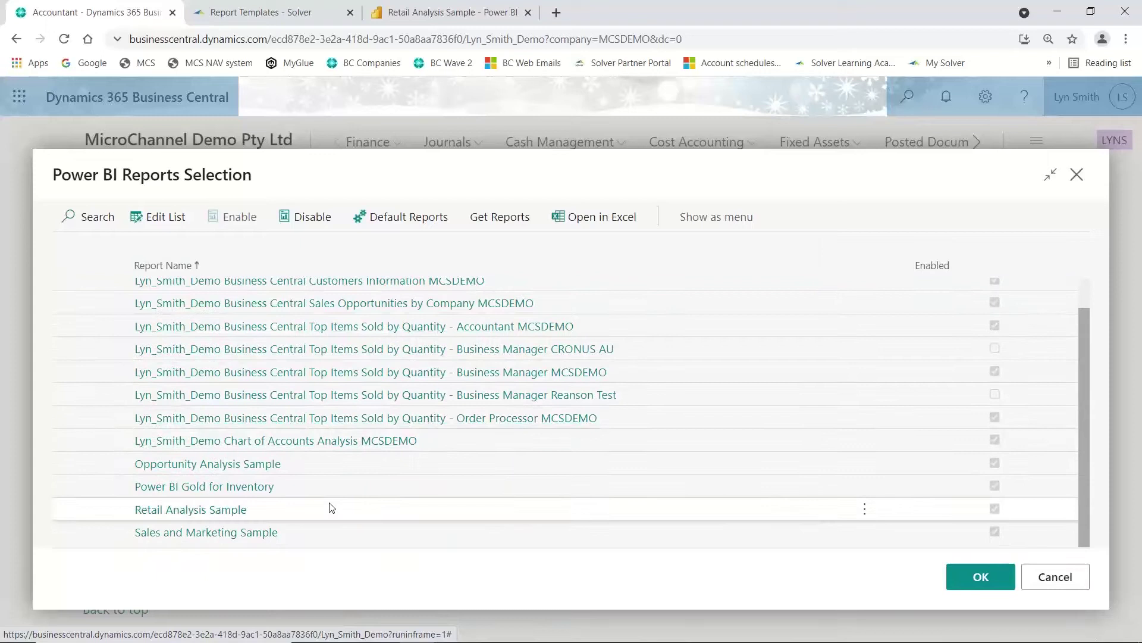
click(410, 508)
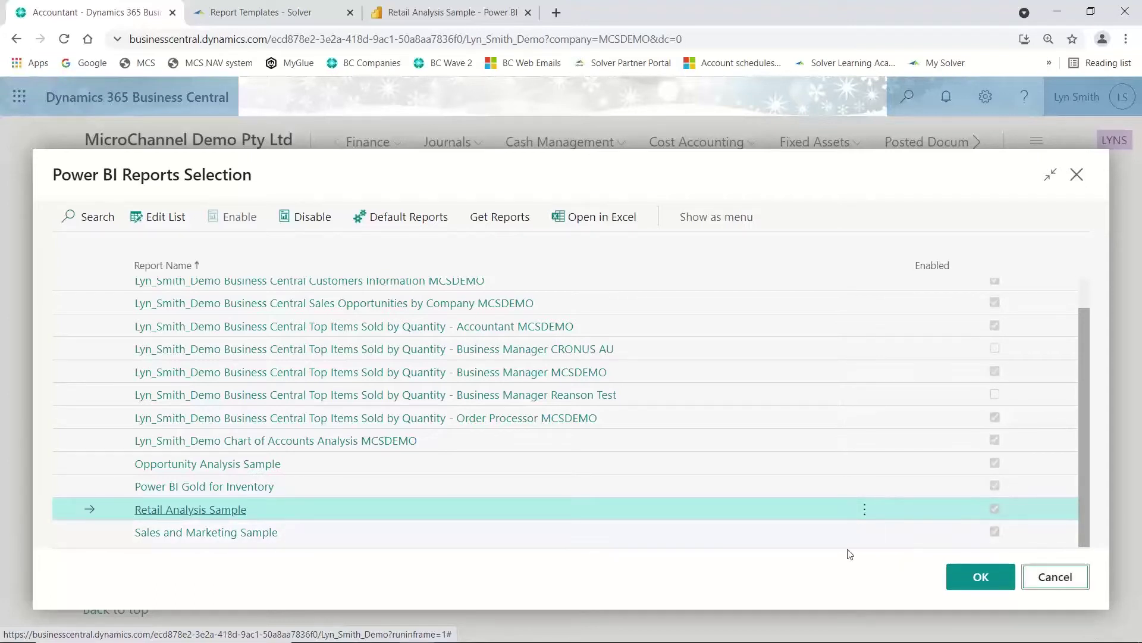
key(Escape)
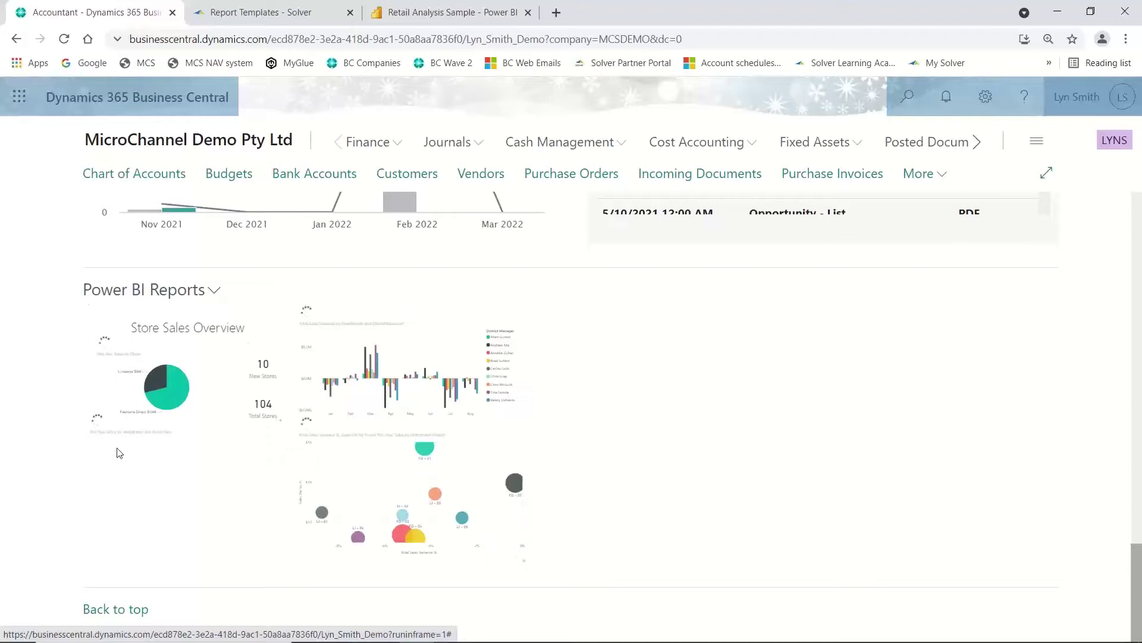
Open the Retail Analysis report through Manage Report and bring up its Reports display options.
click(215, 291)
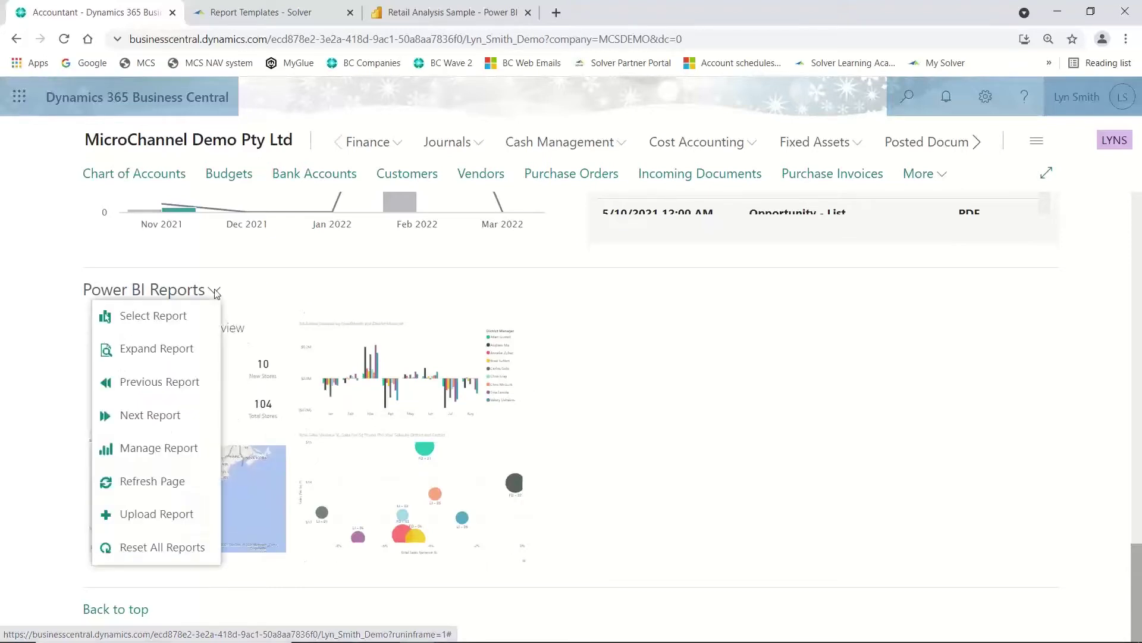
click(155, 453)
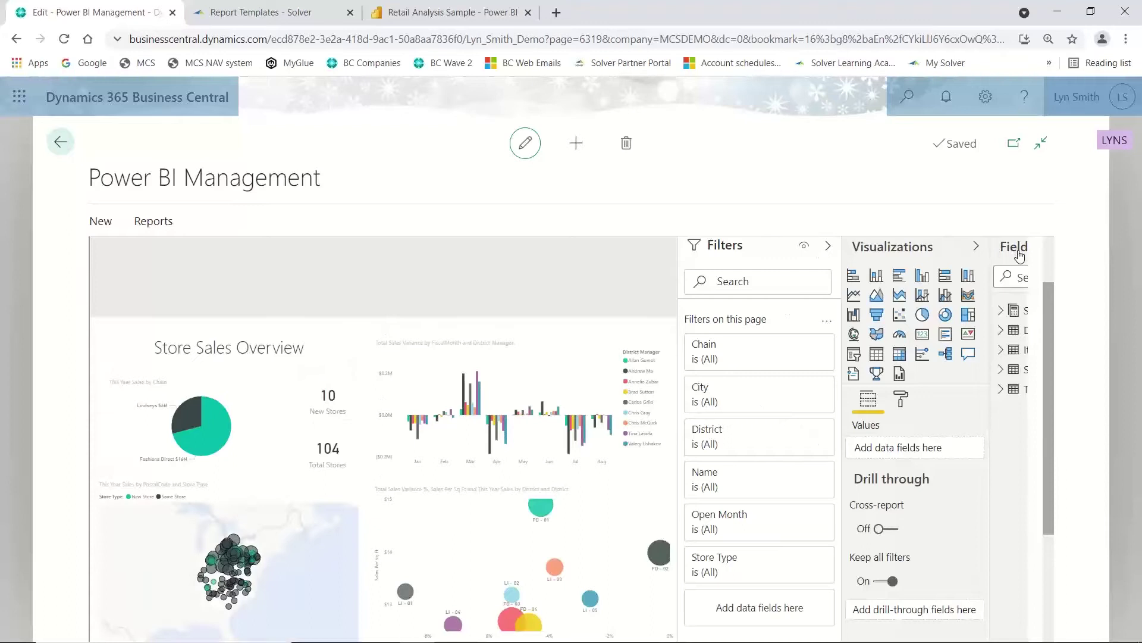
click(164, 226)
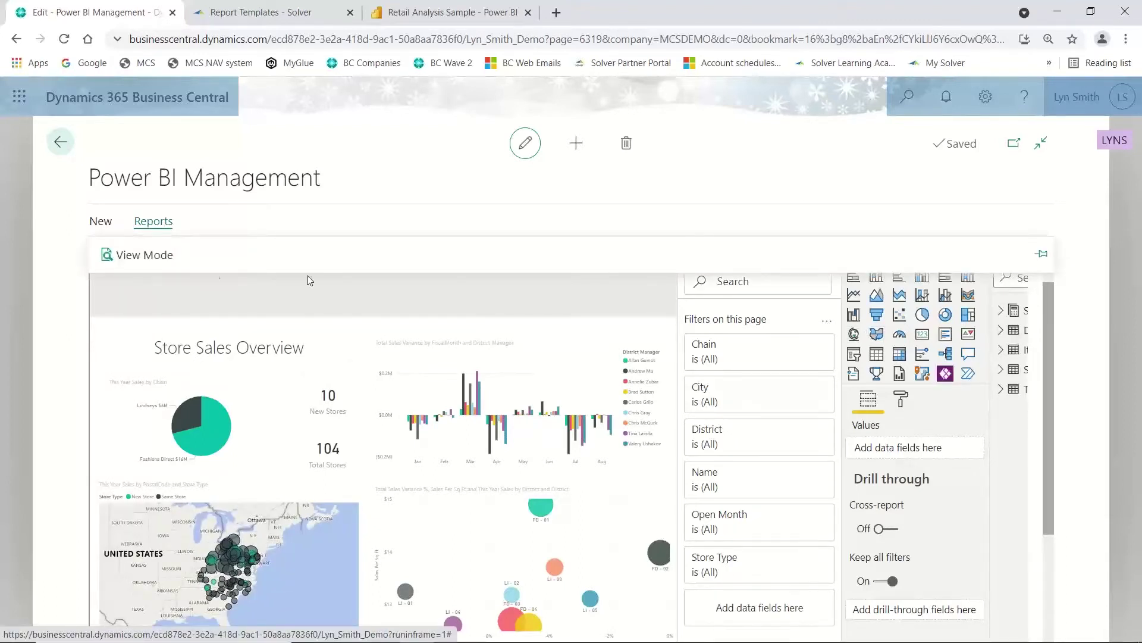
Switch to view mode and browse District Monthly Sales and New Stores, highlighting February and Lindseys January openings.
click(161, 258)
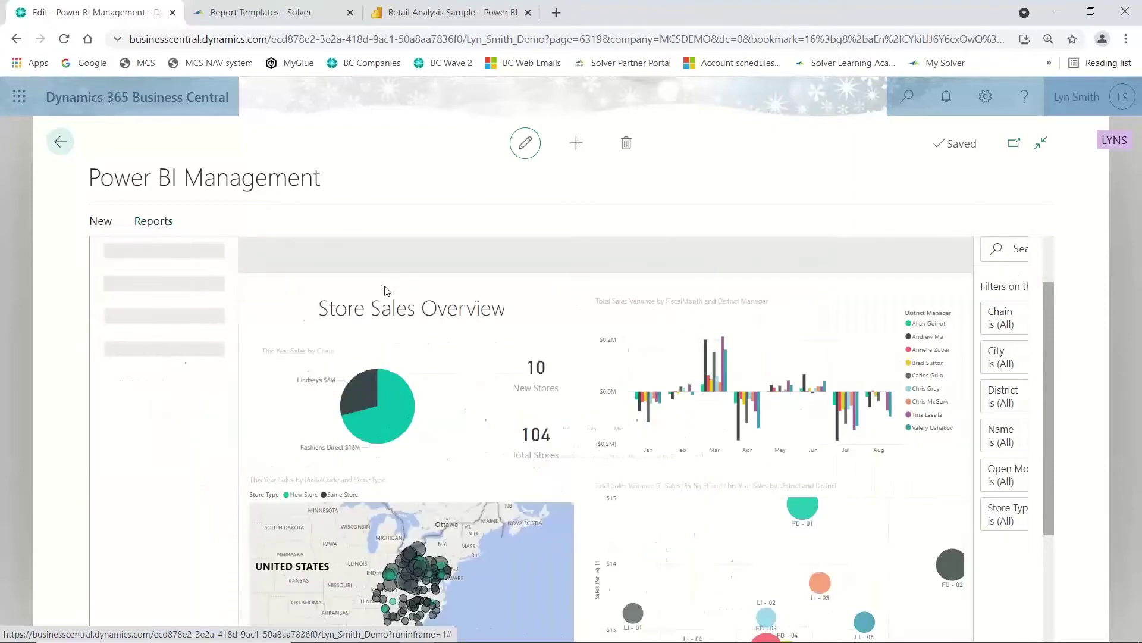
click(150, 291)
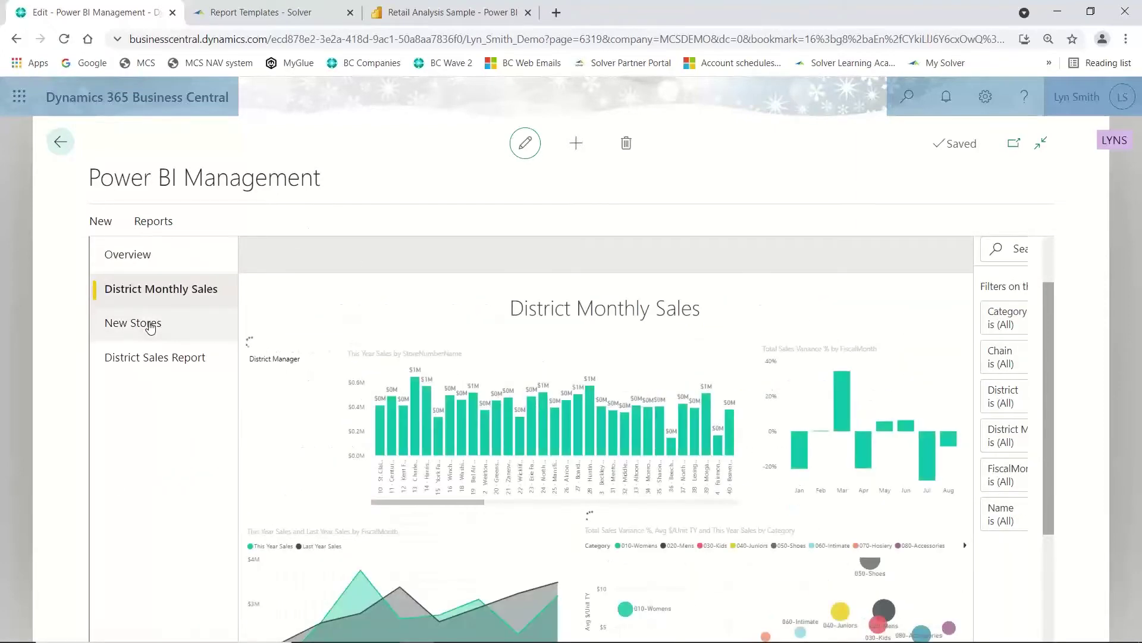
click(151, 327)
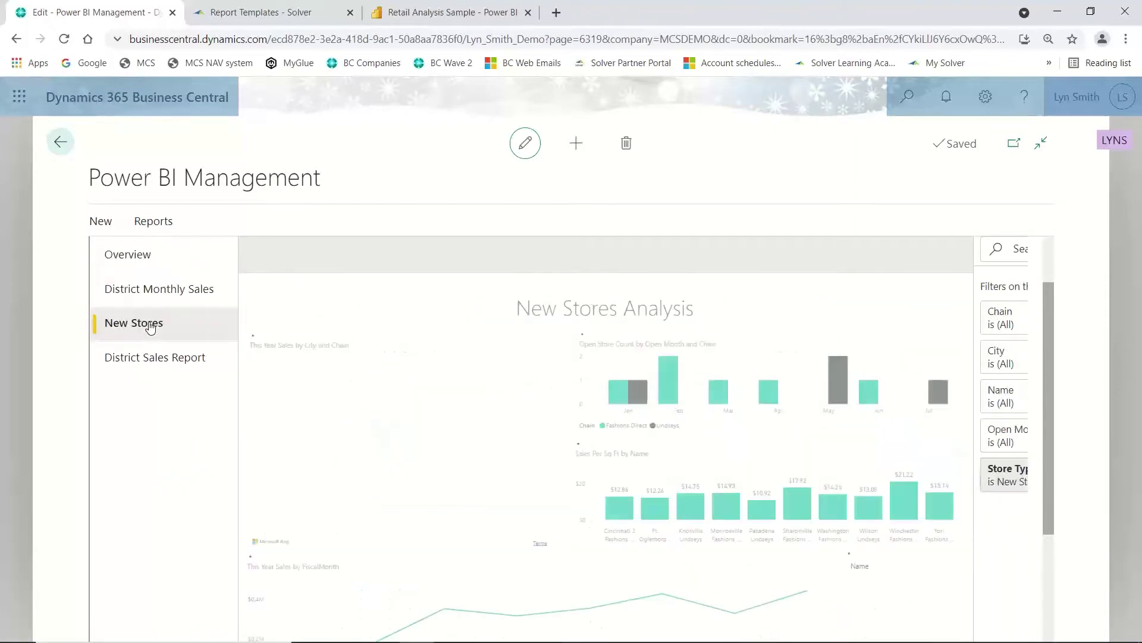
click(663, 392)
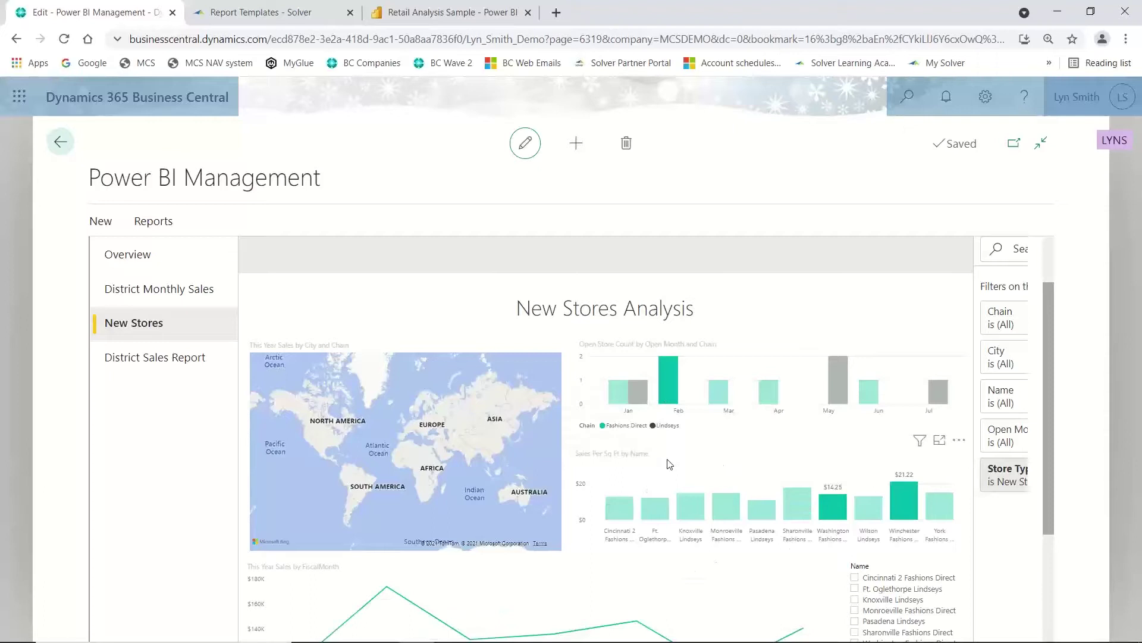
click(636, 403)
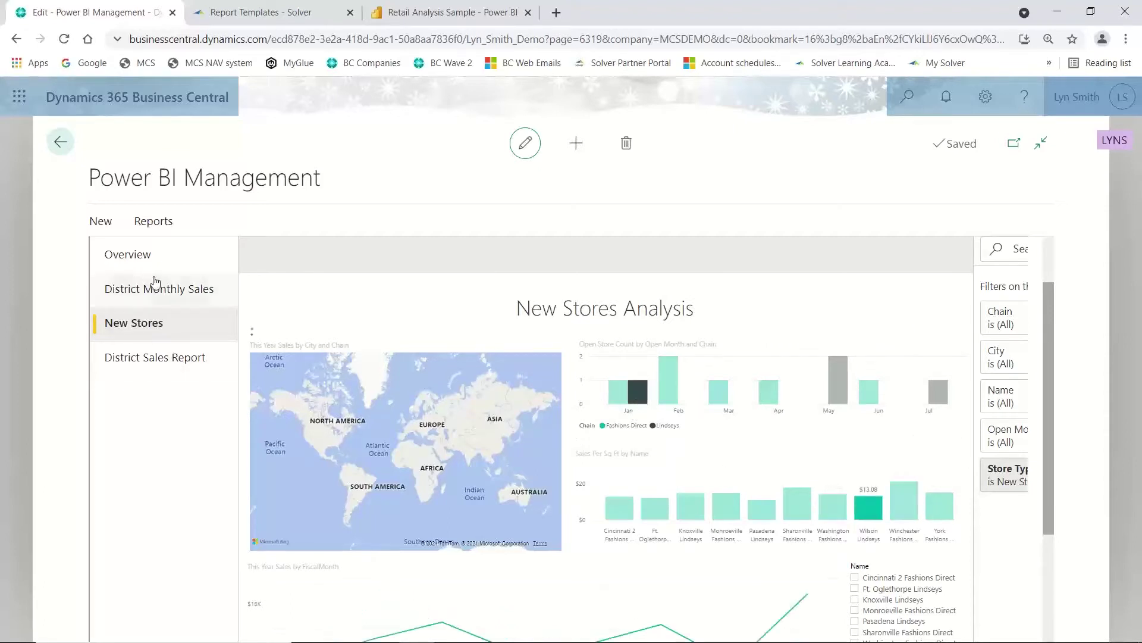
Filter the Overview to Lindseys and district LI-01, then return home and close the Power BI tab.
click(140, 260)
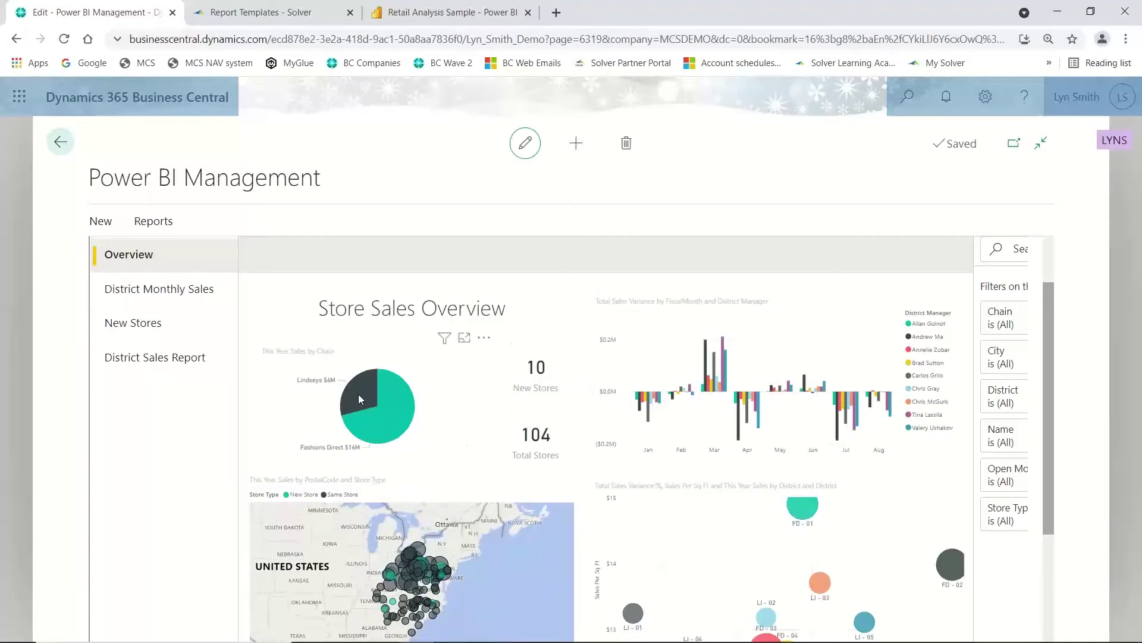
click(358, 394)
scroll(652, 448, down, 3)
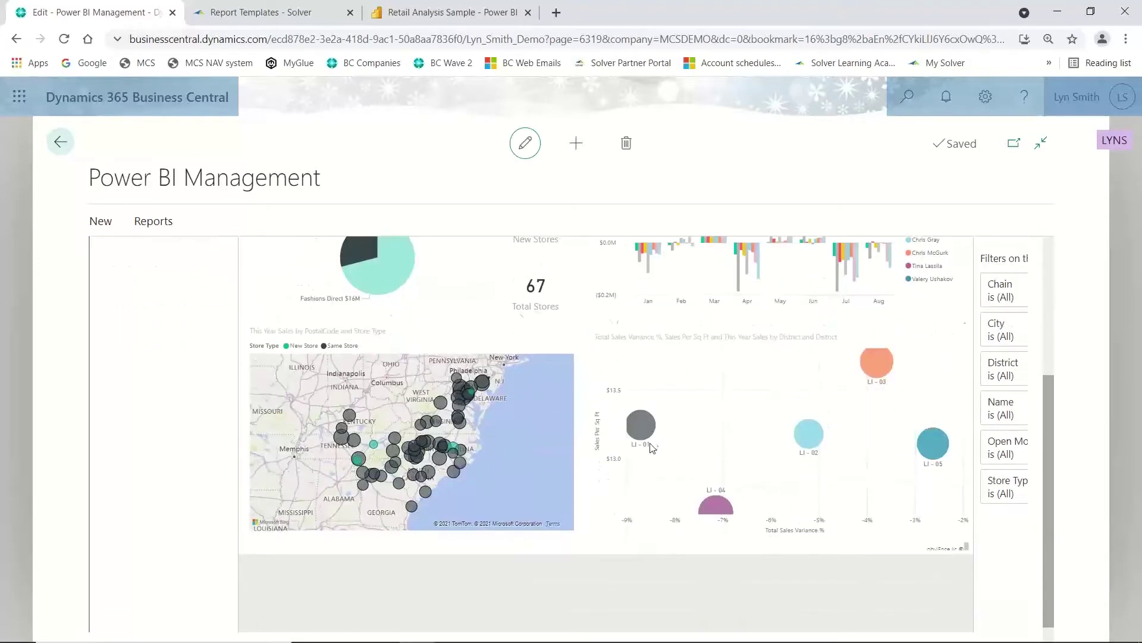
click(640, 427)
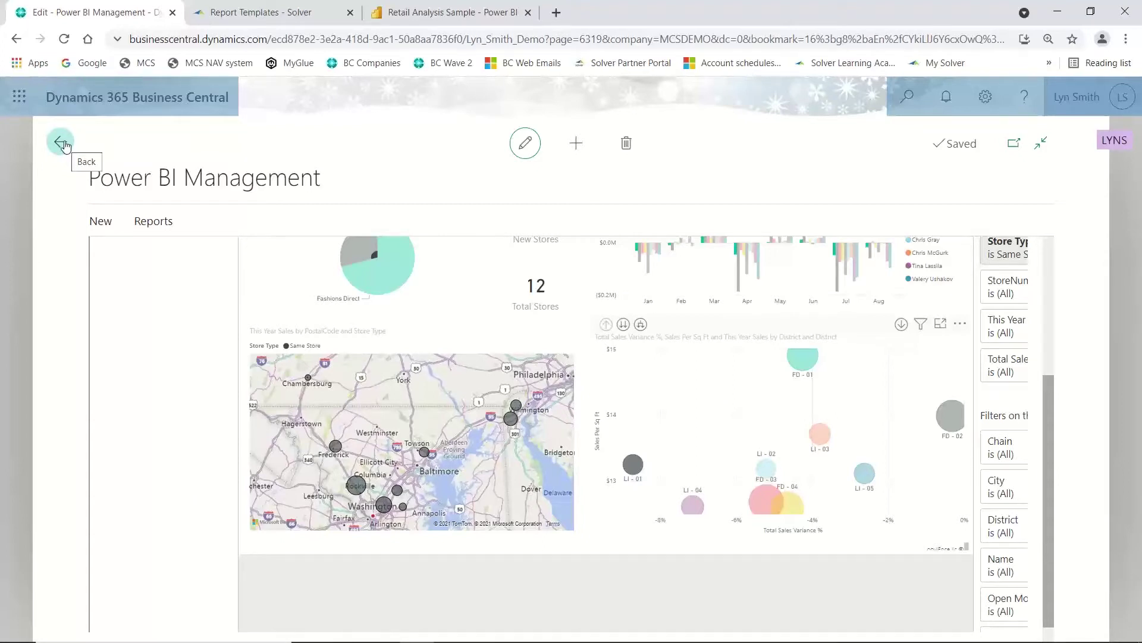
click(63, 144)
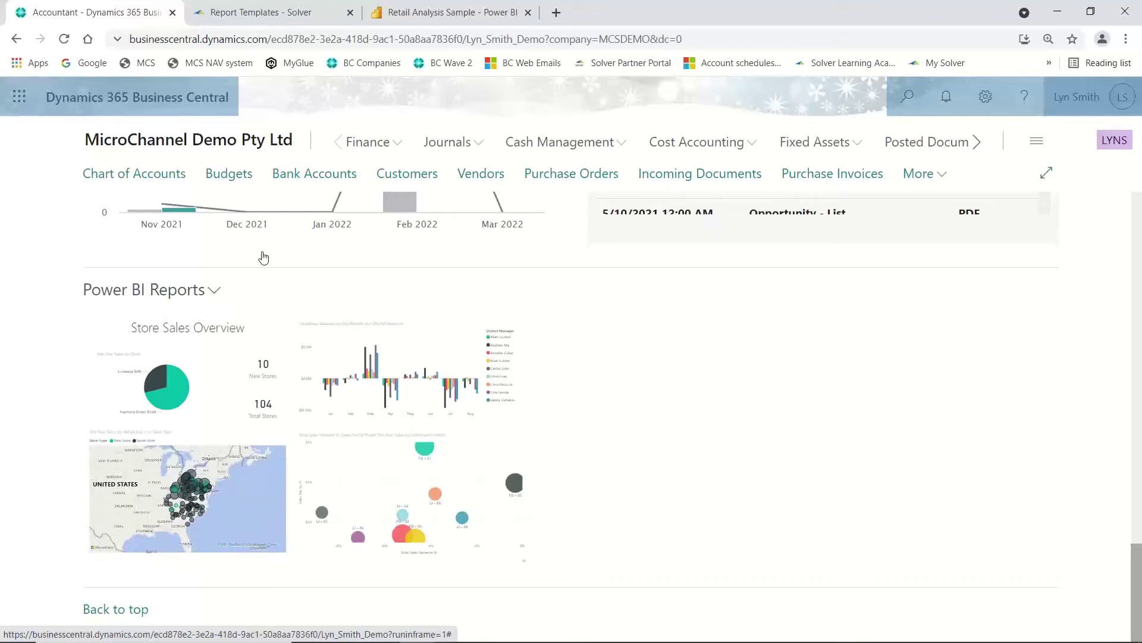
click(527, 12)
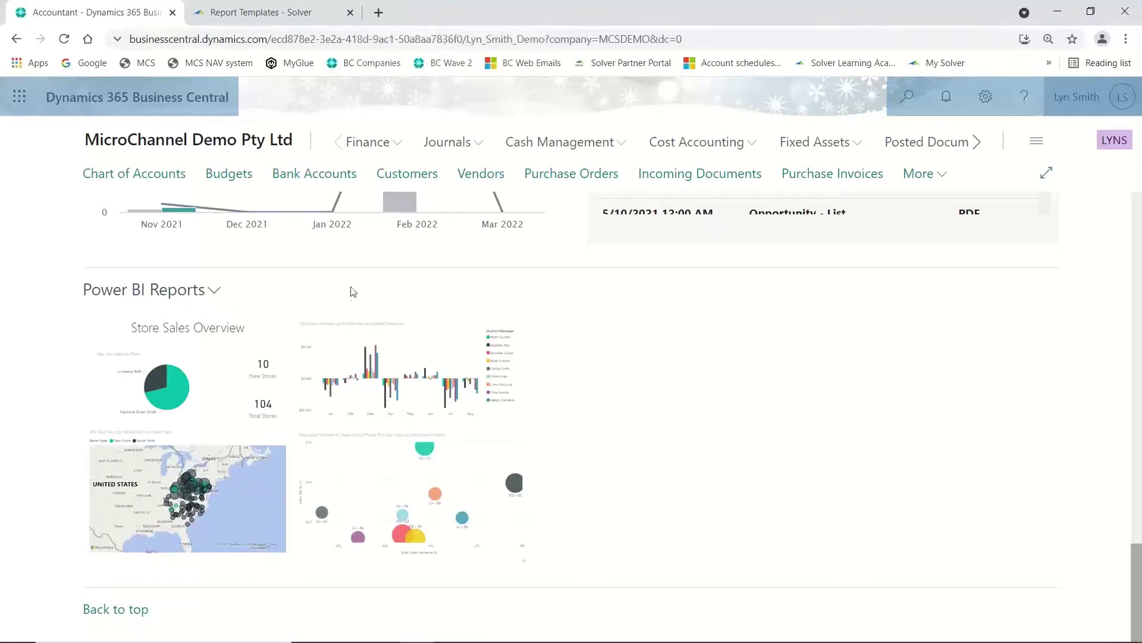
Switch to Solver, open Data Warehouse and scroll through its Payroll, Projects, Revenues and Google Analytics modules.
click(243, 14)
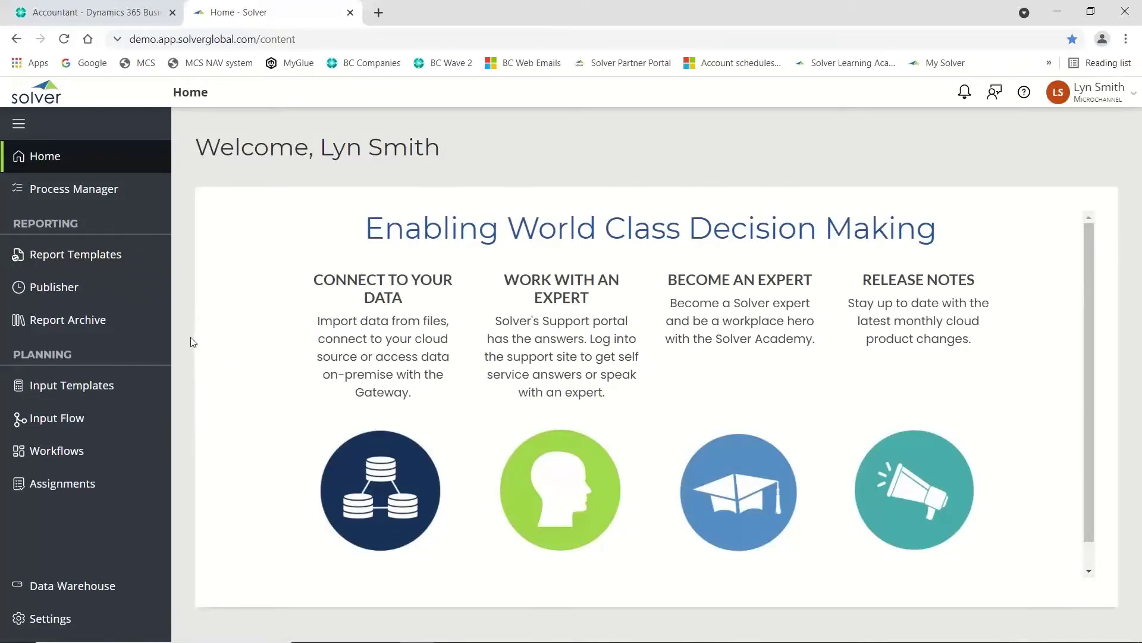
click(100, 588)
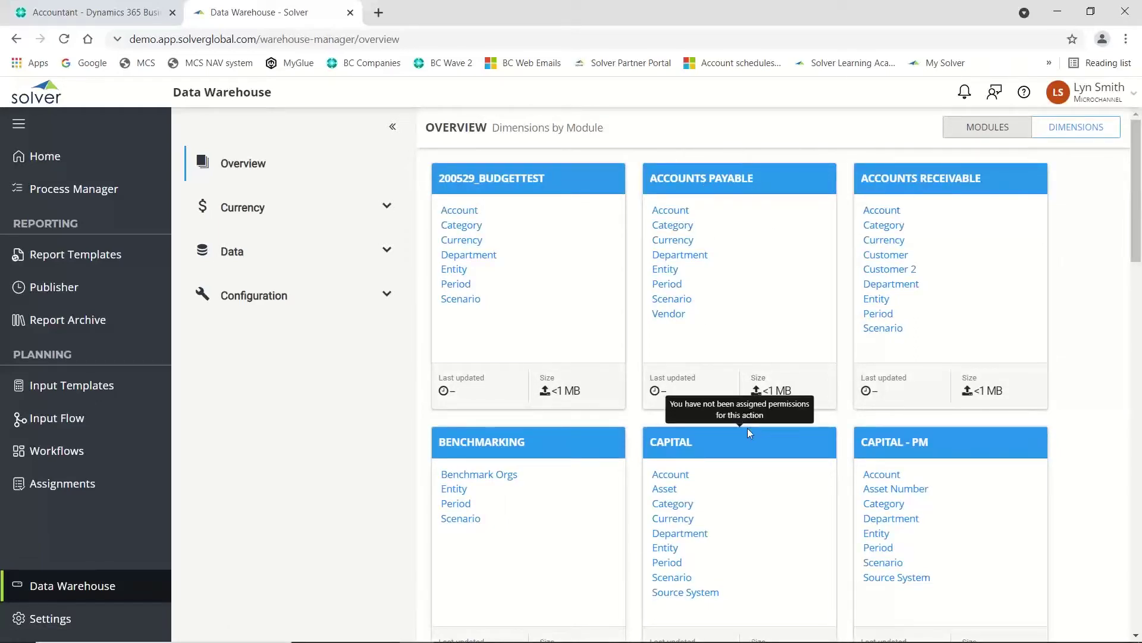
scroll(745, 421, down, 4)
scroll(705, 484, down, 7)
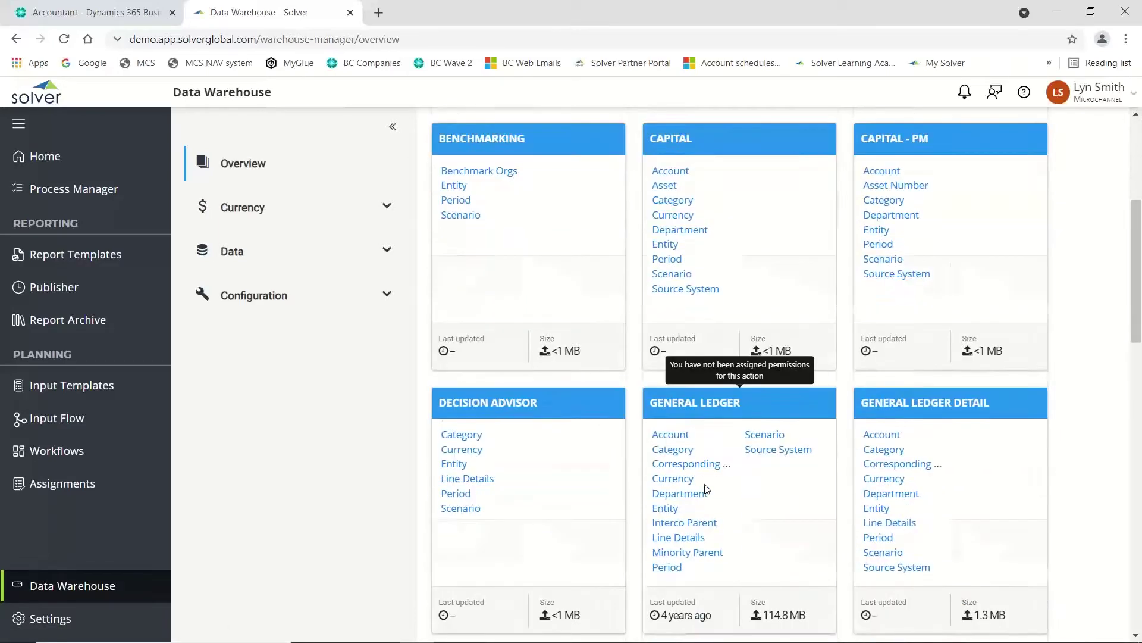
scroll(706, 488, down, 1)
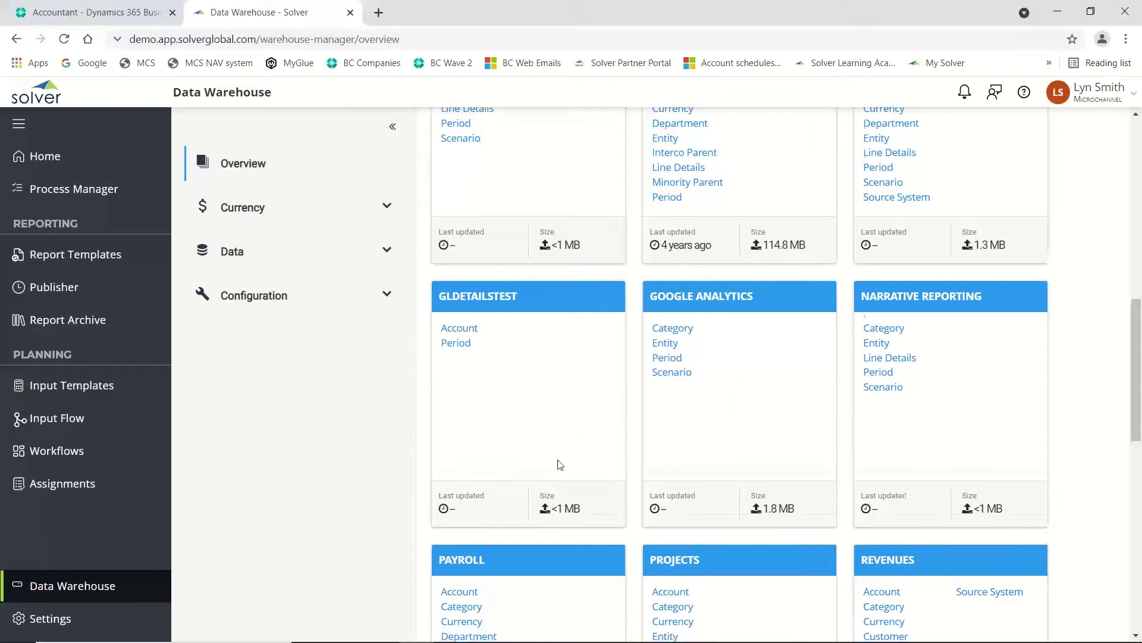
scroll(542, 446, down, 3)
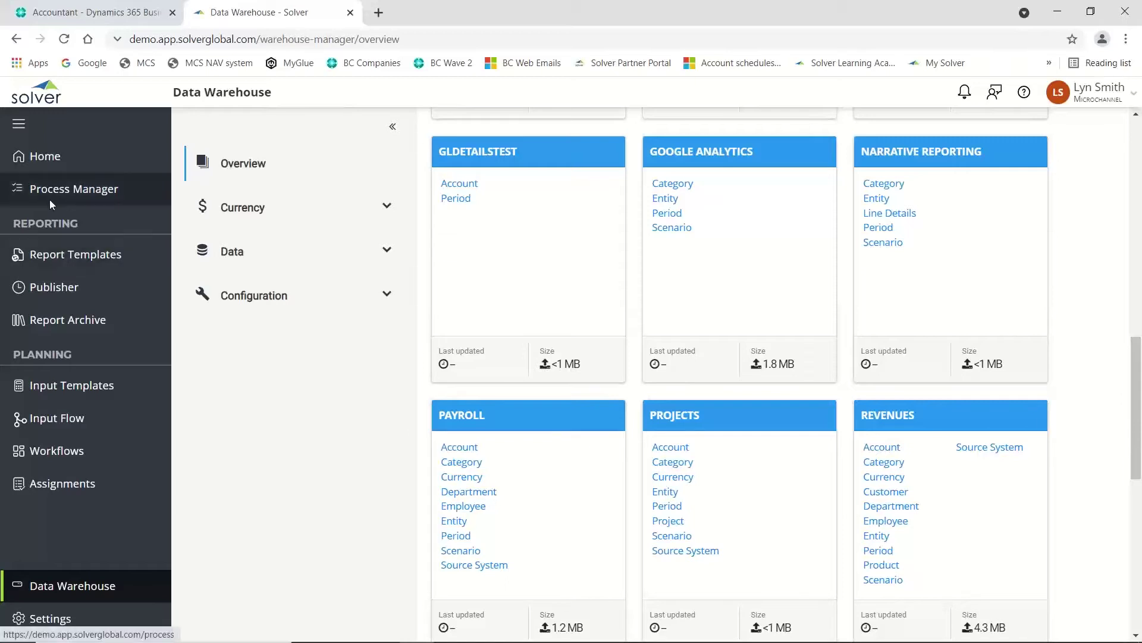
Filter Report Templates to the Demo Reports category and collapse the Search & Filter panel.
click(50, 261)
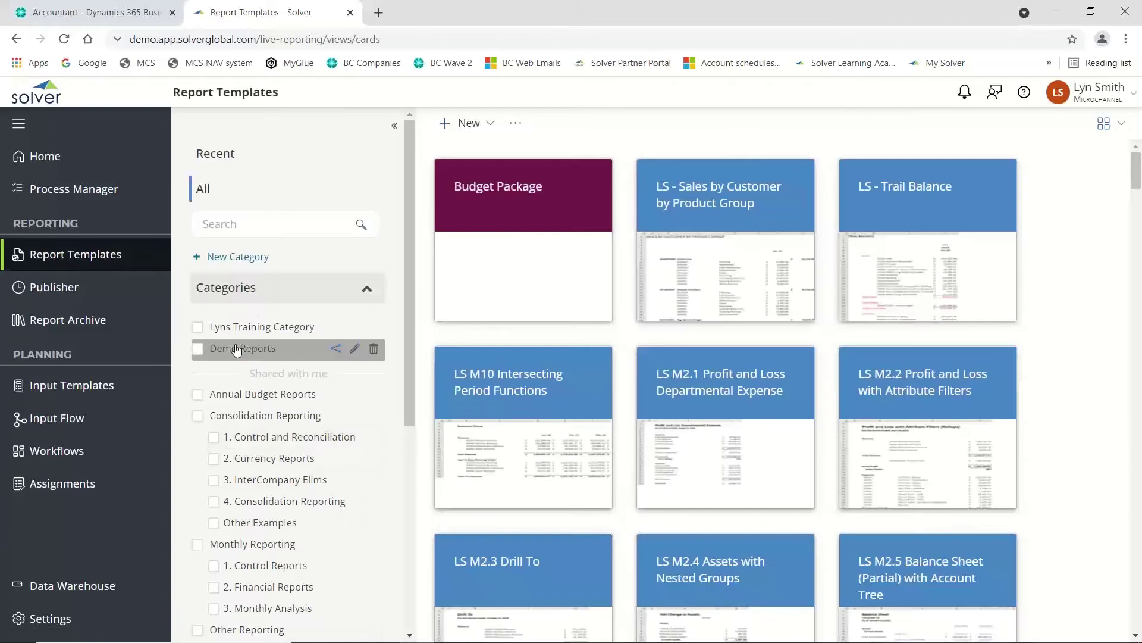
click(238, 348)
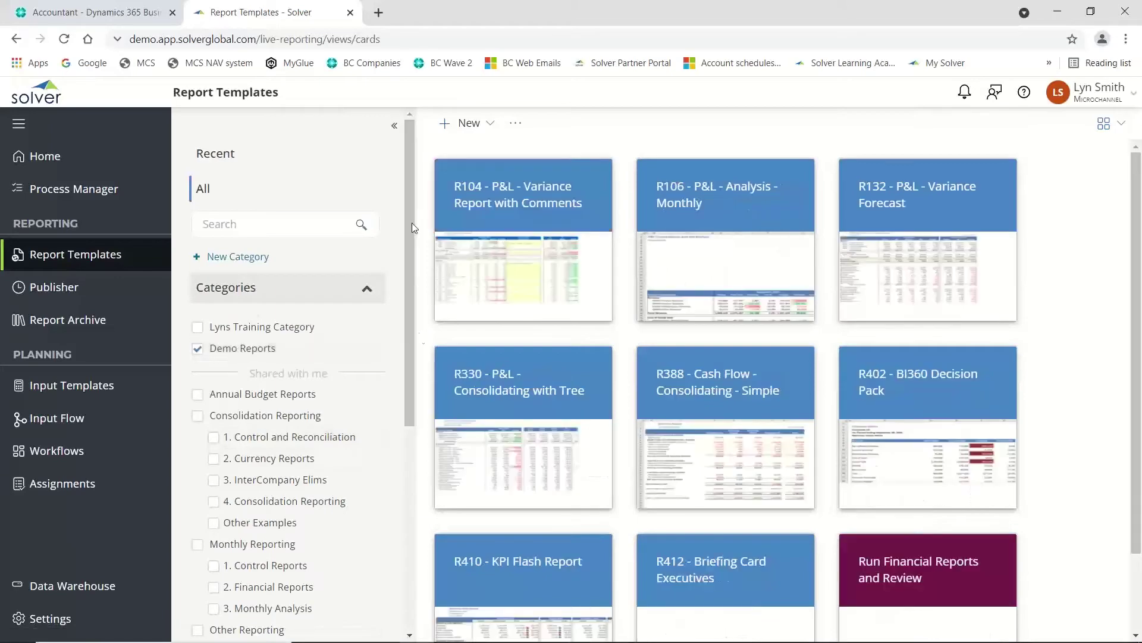
click(394, 125)
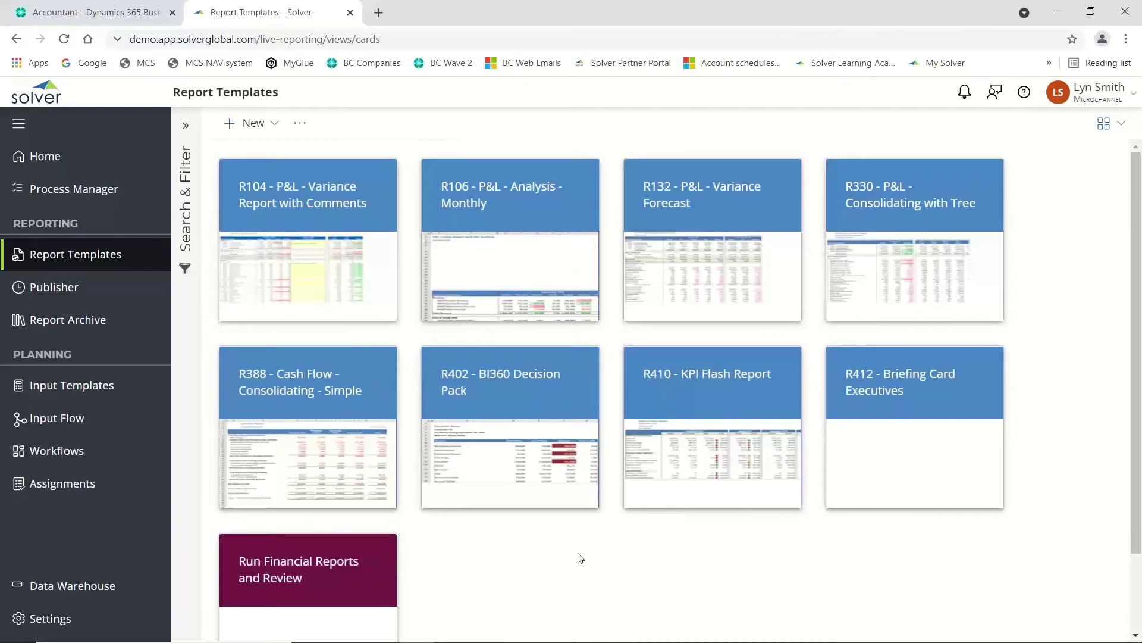
scroll(580, 557, down, 1)
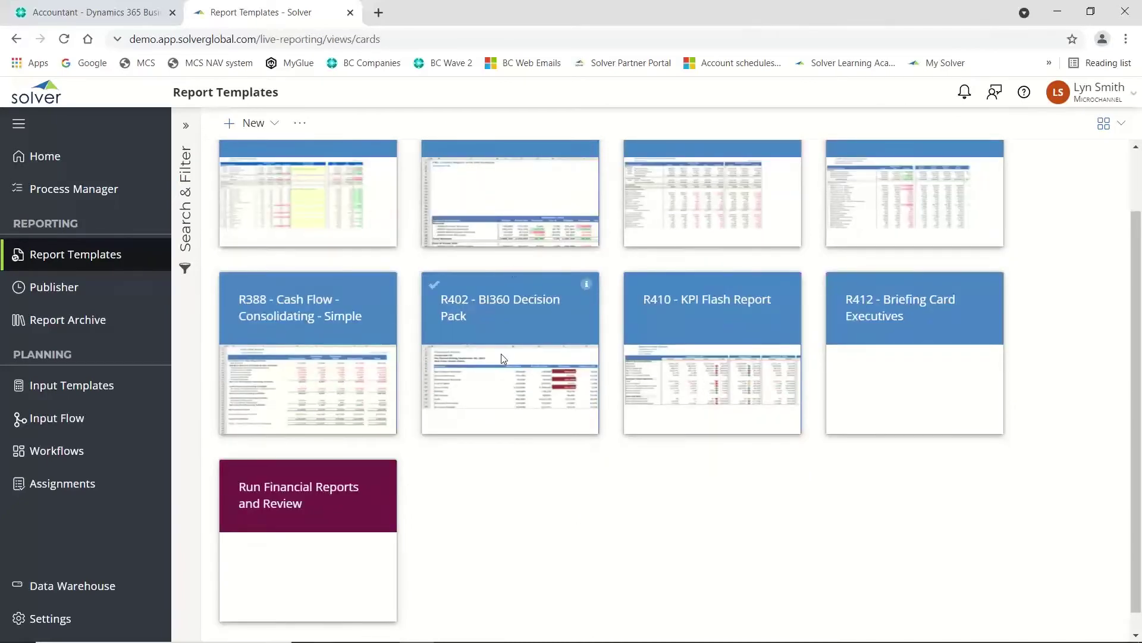
scroll(530, 512, up, 1)
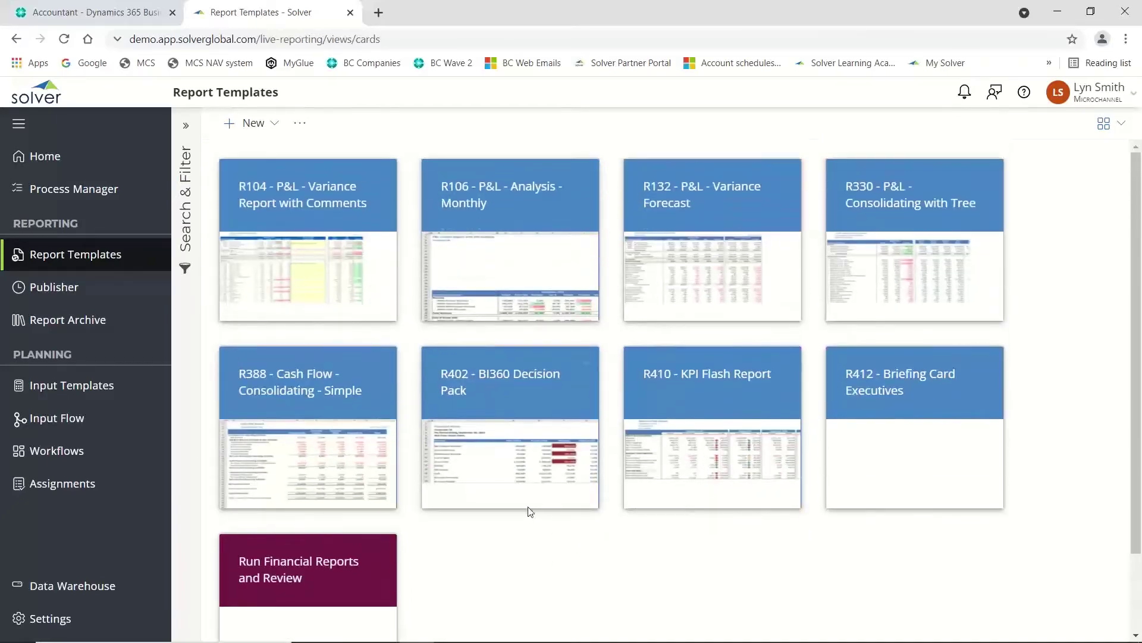
scroll(464, 537, down, 1)
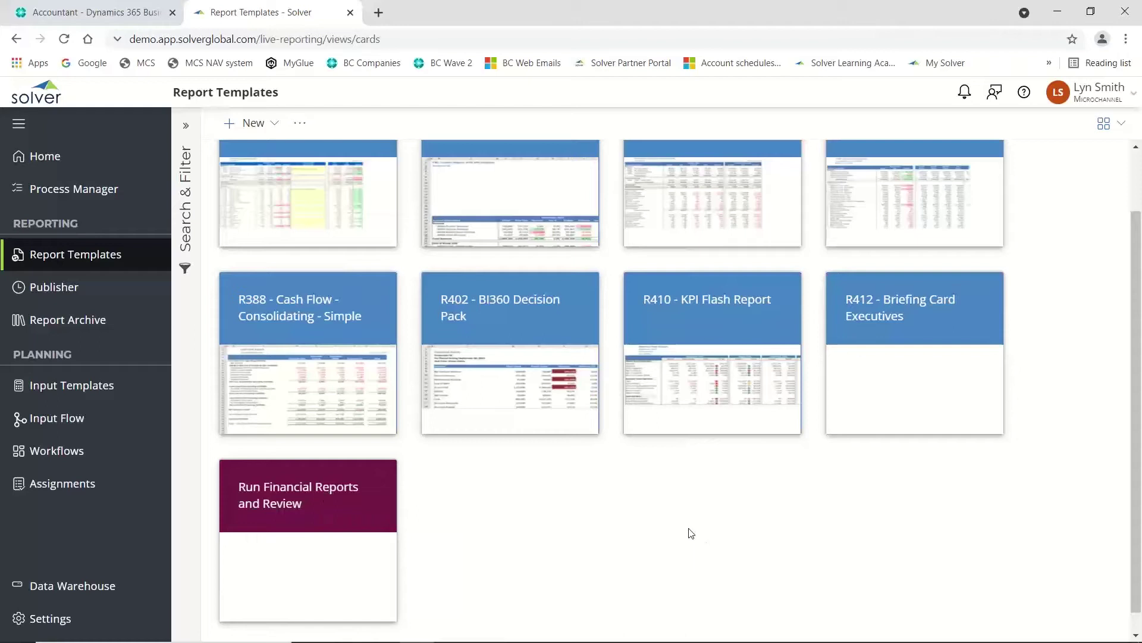
scroll(690, 533, up, 2)
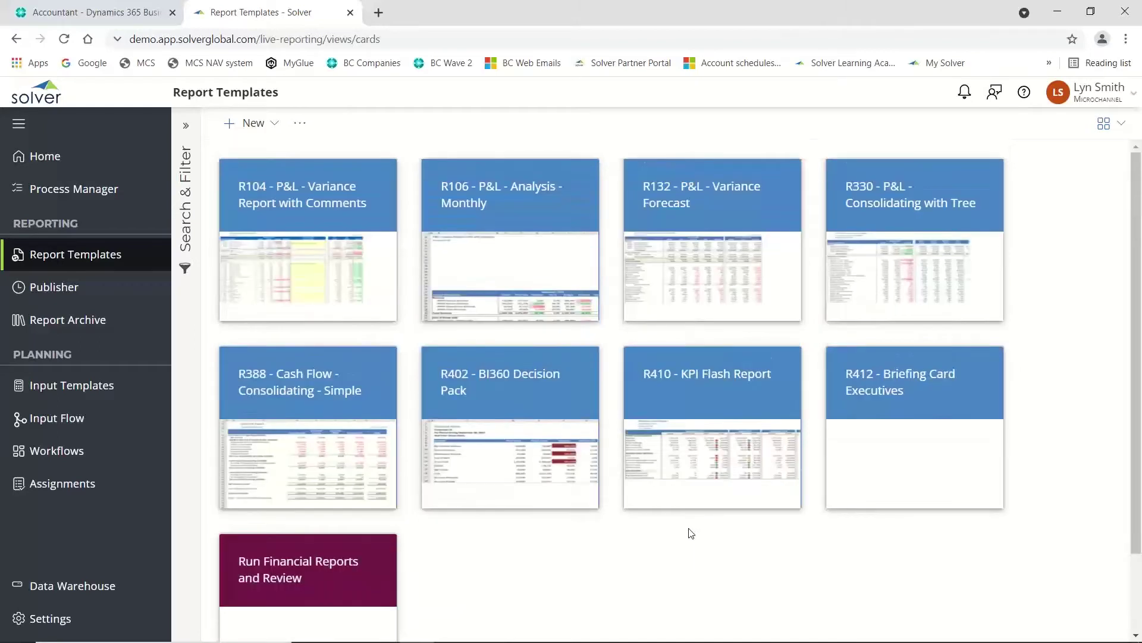
Open R410 KPI Flash Report, drill G21 September Expenses to General Ledger rows, then return to Report Templates.
click(700, 377)
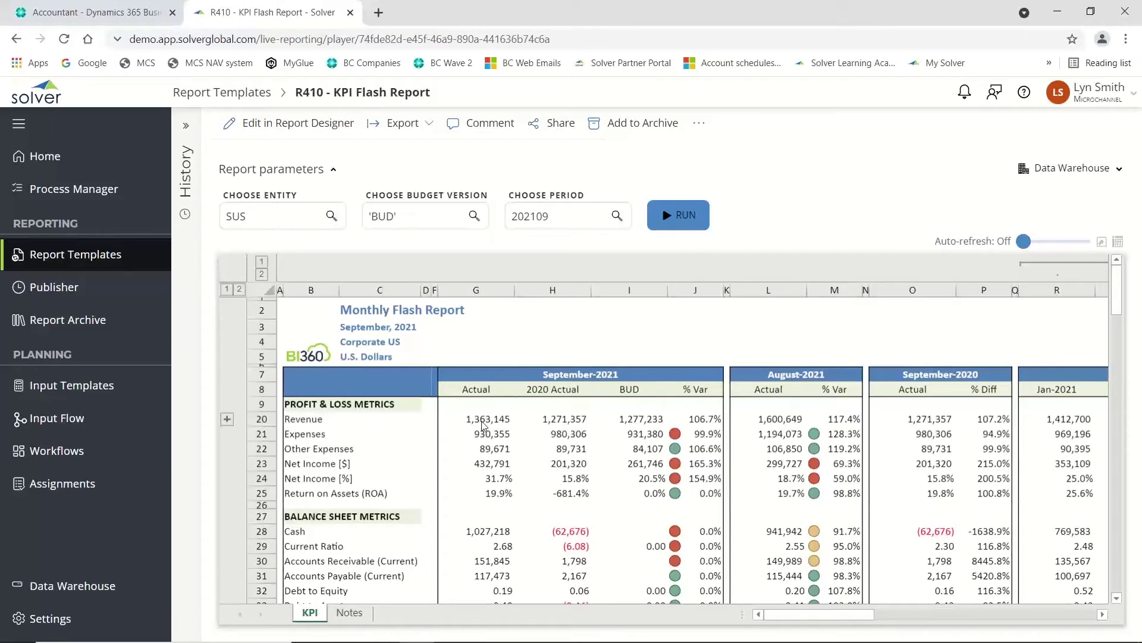
right_click(489, 439)
click(523, 471)
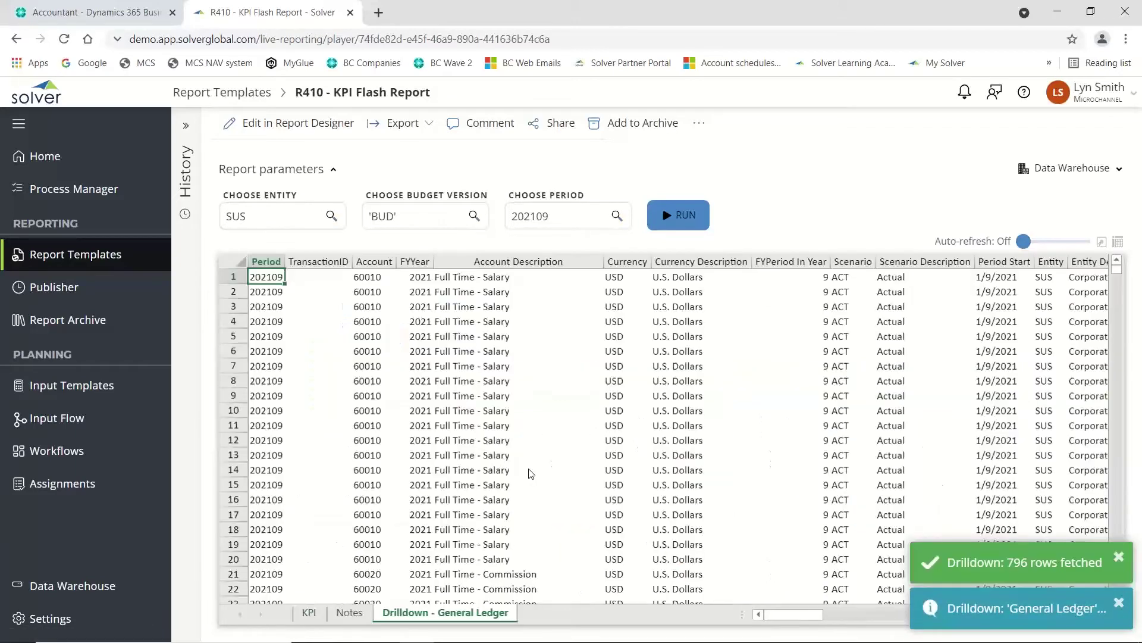
mouse_move(769, 615)
mouse_down()
mouse_move(909, 619)
mouse_move(761, 617)
mouse_up()
click(309, 612)
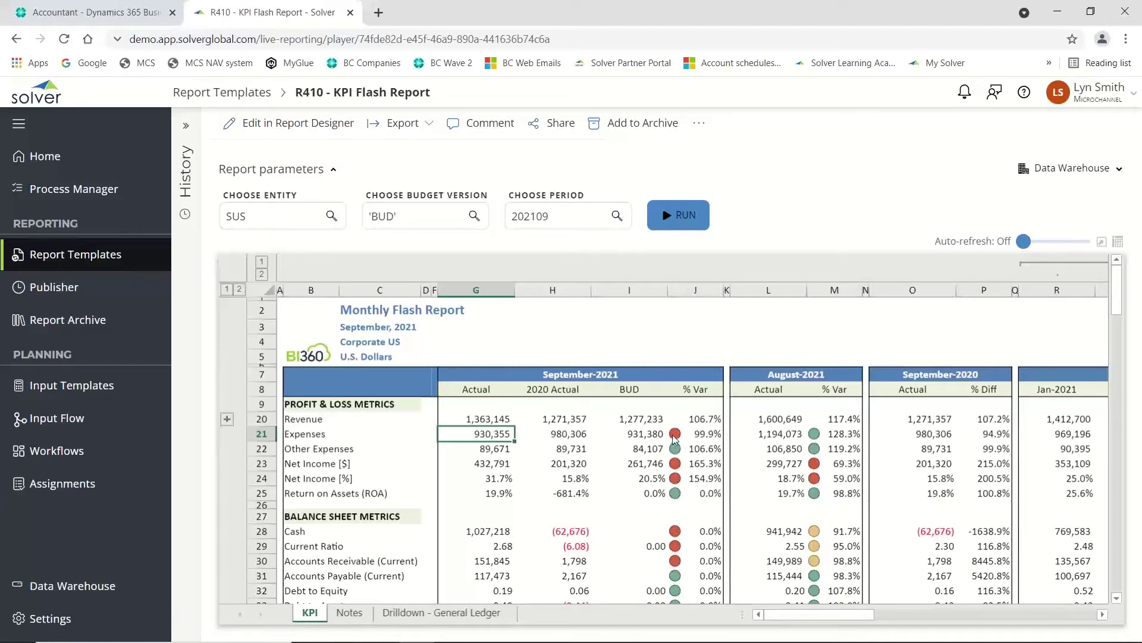
click(225, 92)
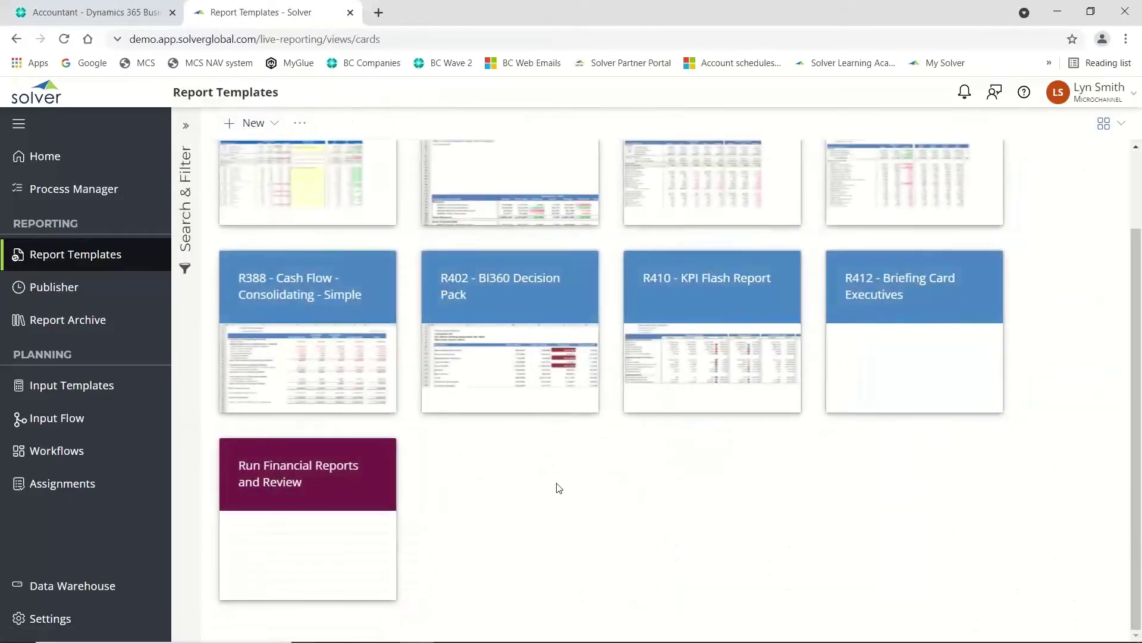
Run R330 P&L Consolidating with Tree for the entity Asian Region (GTAS).
scroll(556, 484, up, 2)
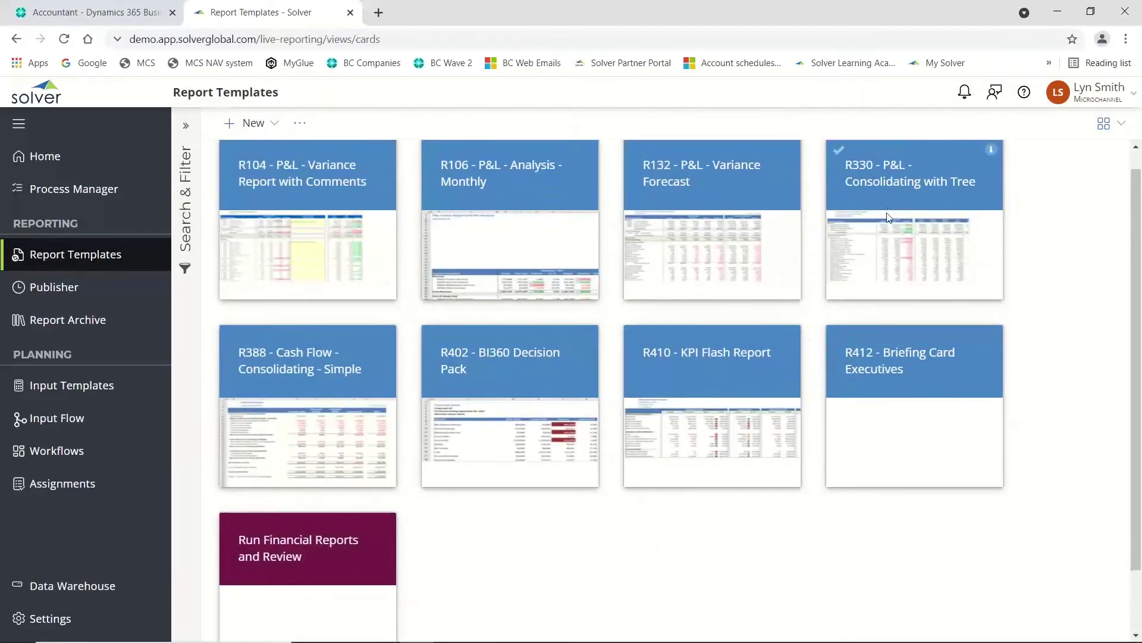
click(889, 189)
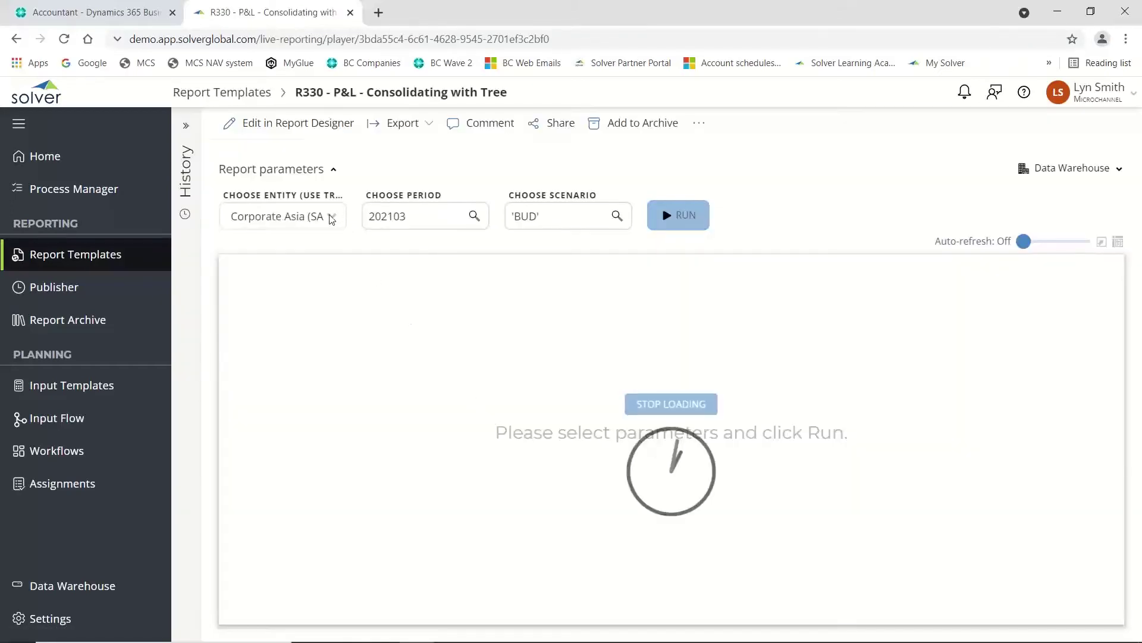
click(331, 216)
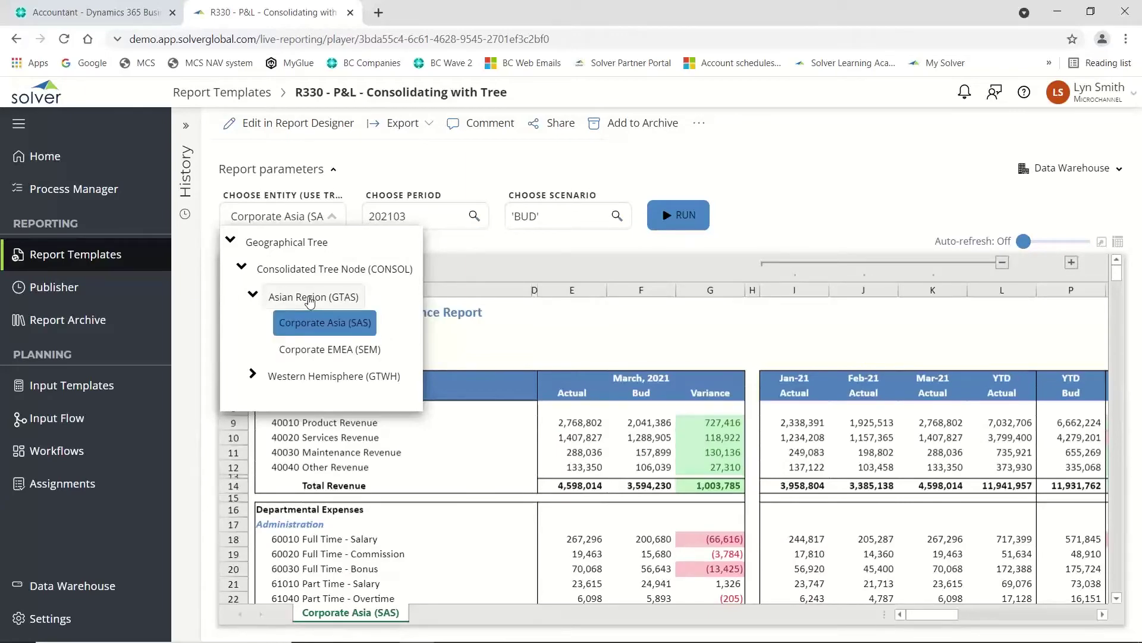
click(310, 297)
click(678, 215)
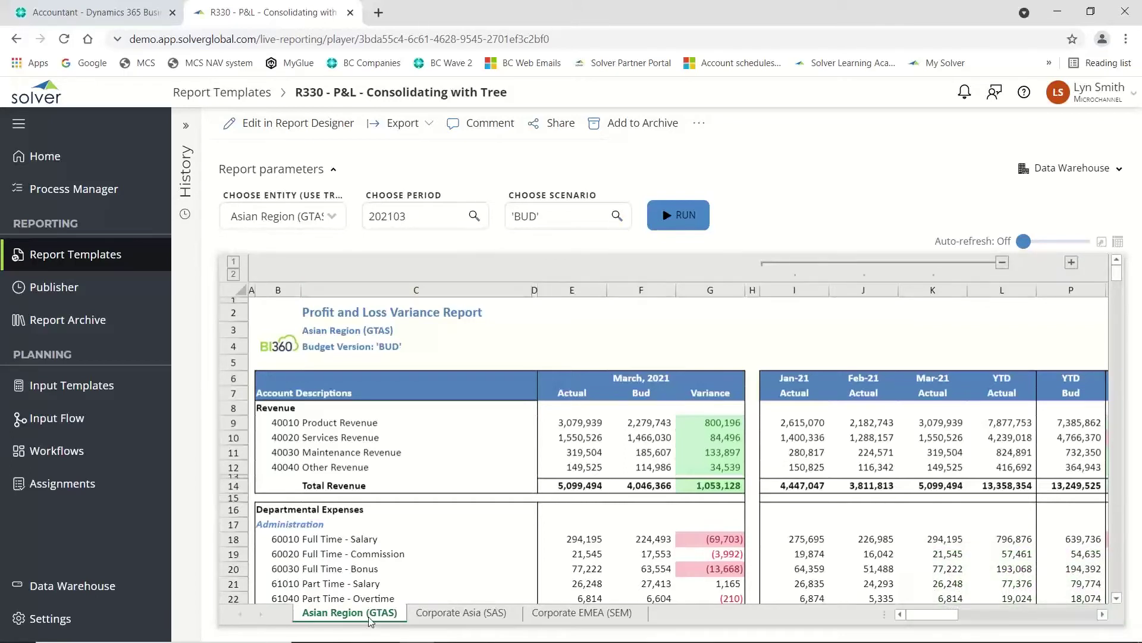
Review the Corporate Asia and Corporate EMEA result sheets, then return to Asian Region (GTAS).
click(452, 617)
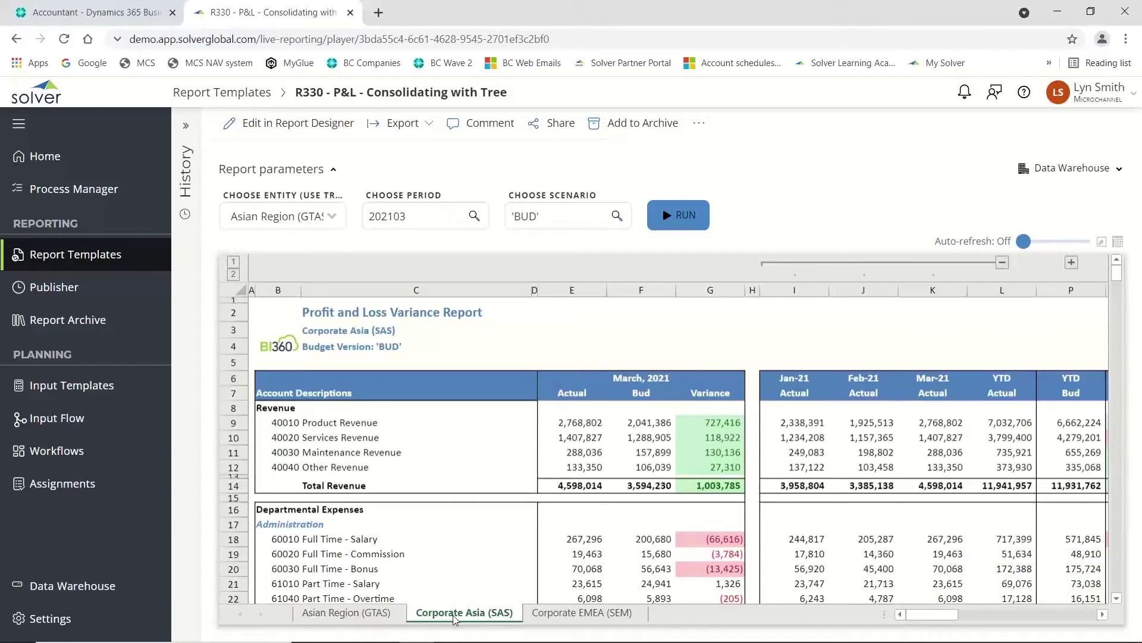
click(557, 618)
click(389, 618)
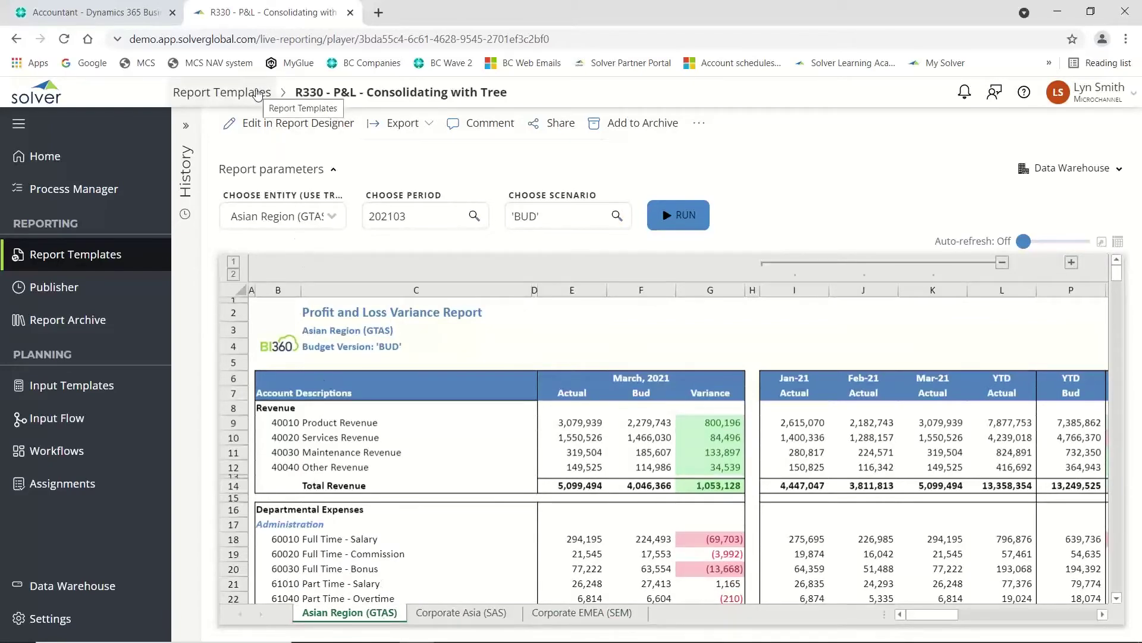
Back in Report Templates, glance at R402 Decision Pack, then open R412 Briefing Card Executives.
click(257, 94)
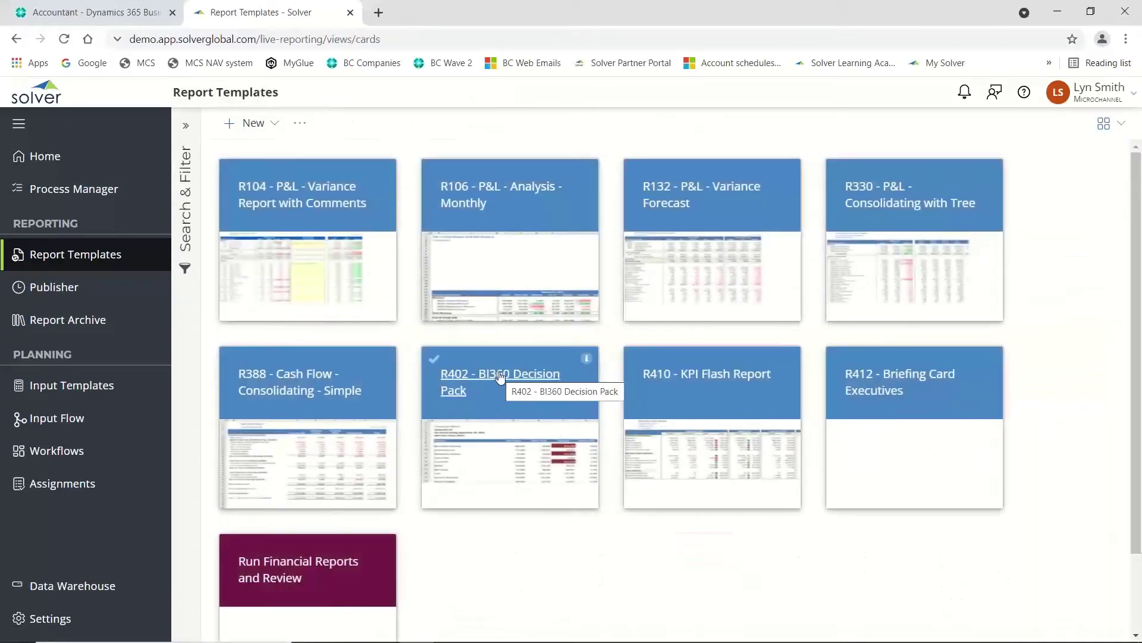
click(500, 377)
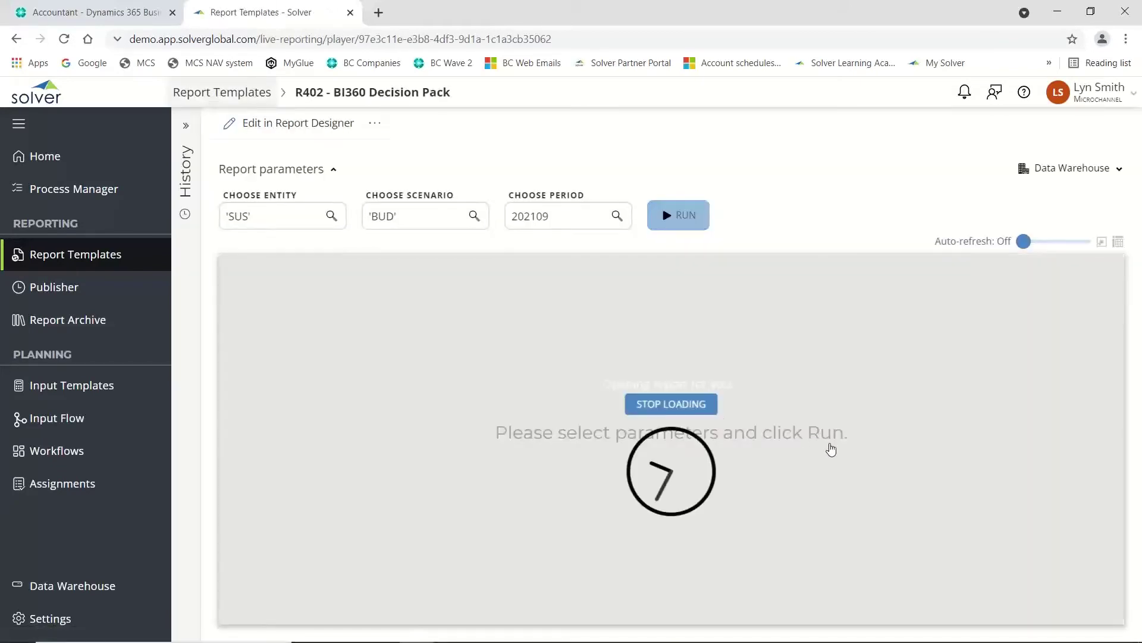
key(alt+Left)
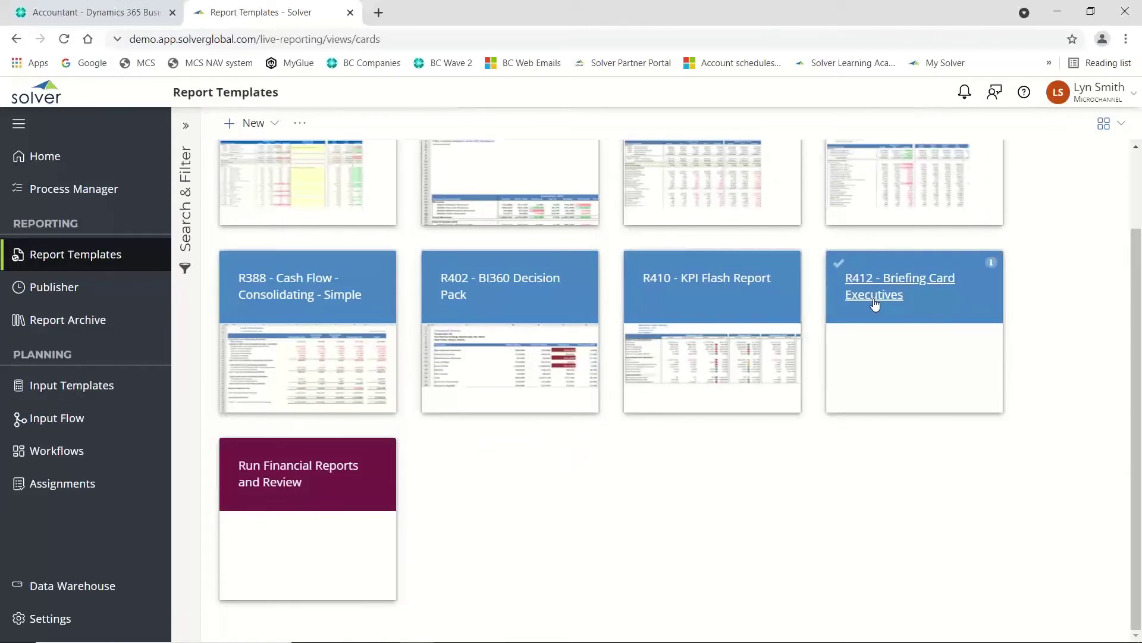
click(875, 303)
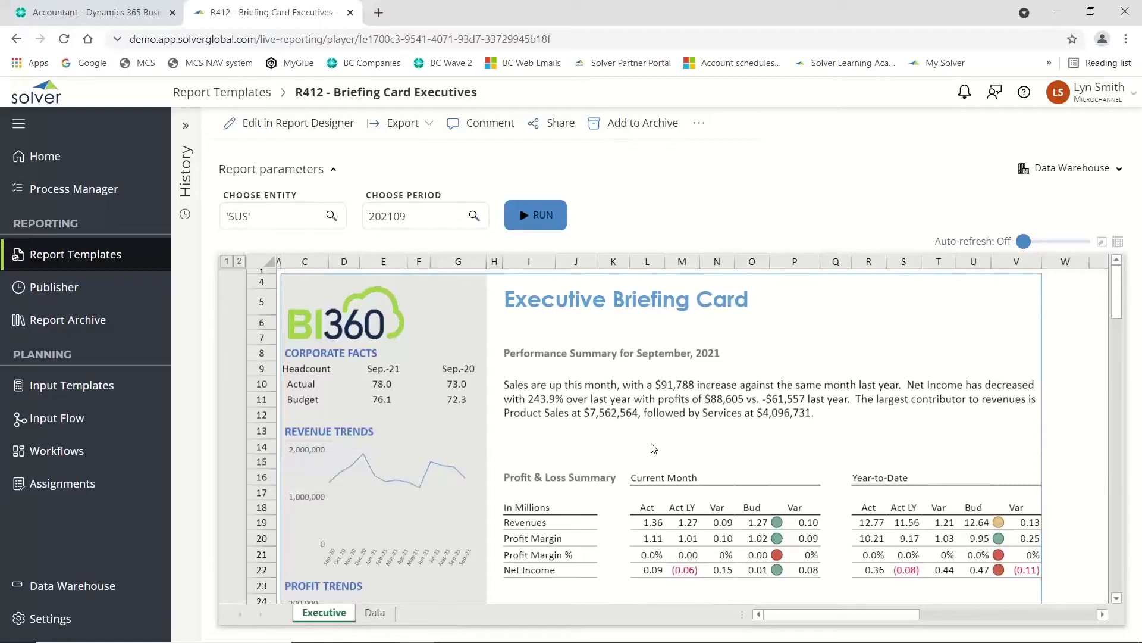
Scroll through the R412 Executive Briefing Card for SUS, 202109, then return to Report Templates.
scroll(654, 448, down, 1)
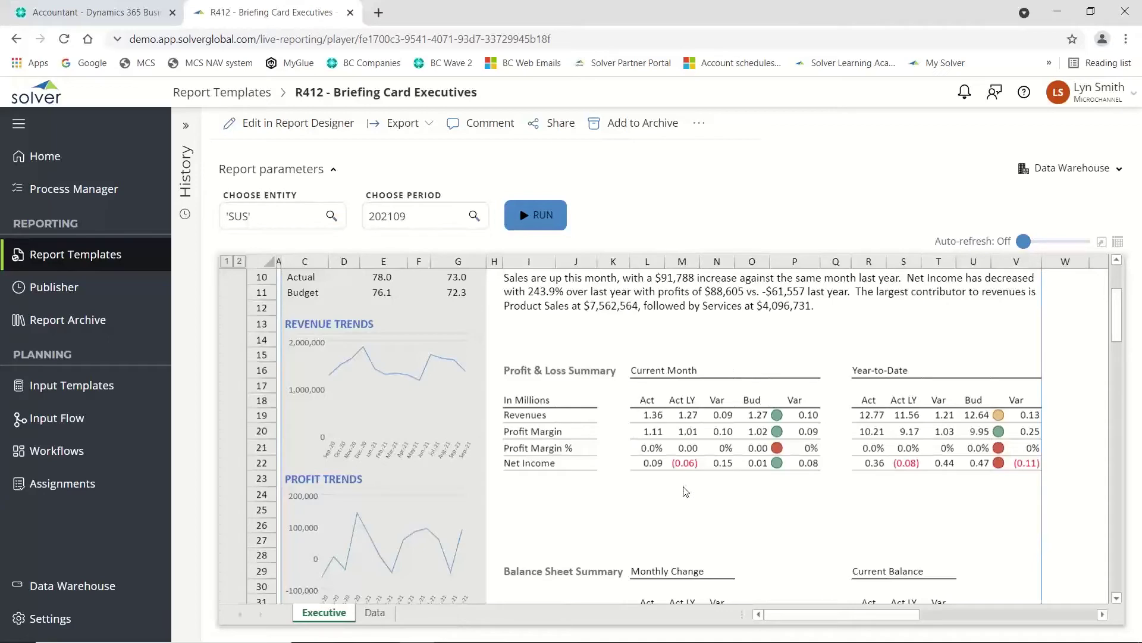
scroll(686, 492, down, 3)
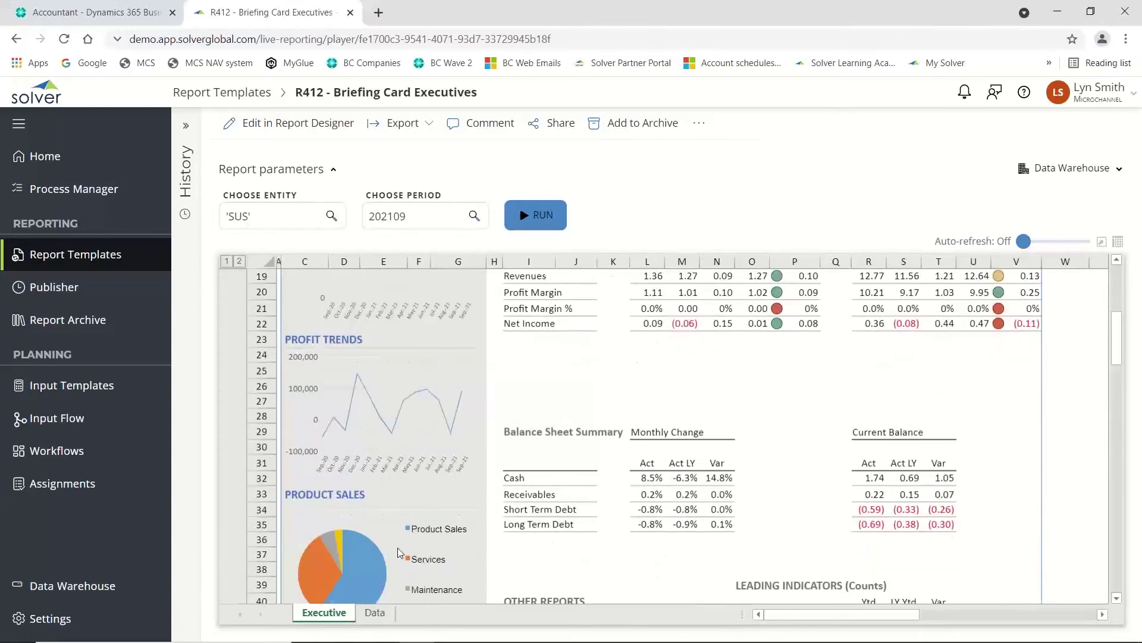
scroll(399, 553, down, 1)
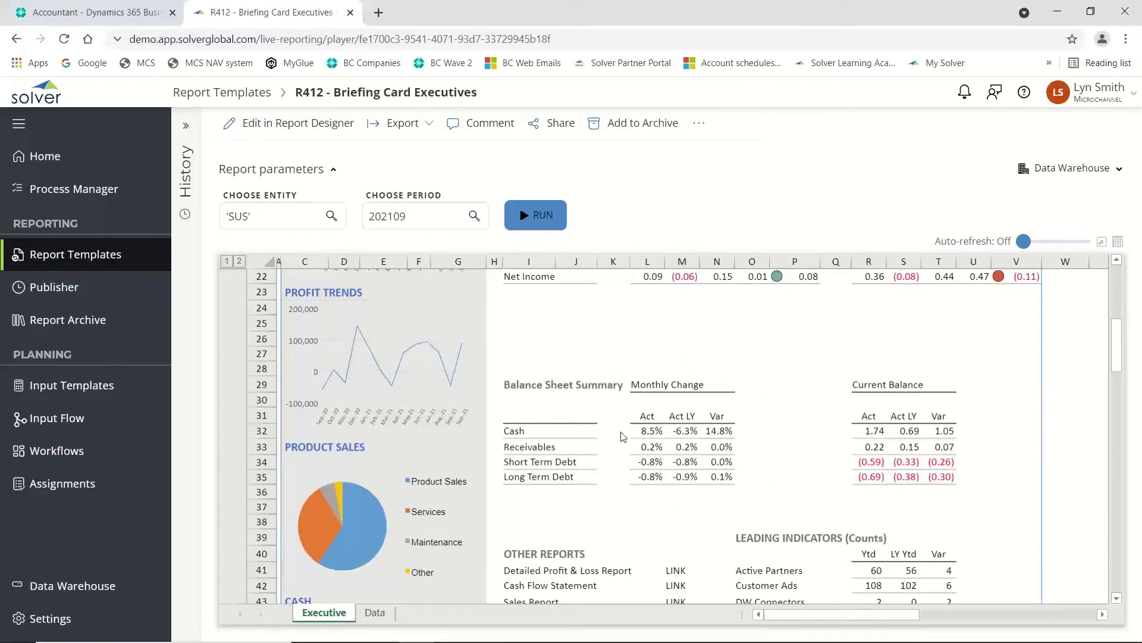
scroll(632, 514, down, 4)
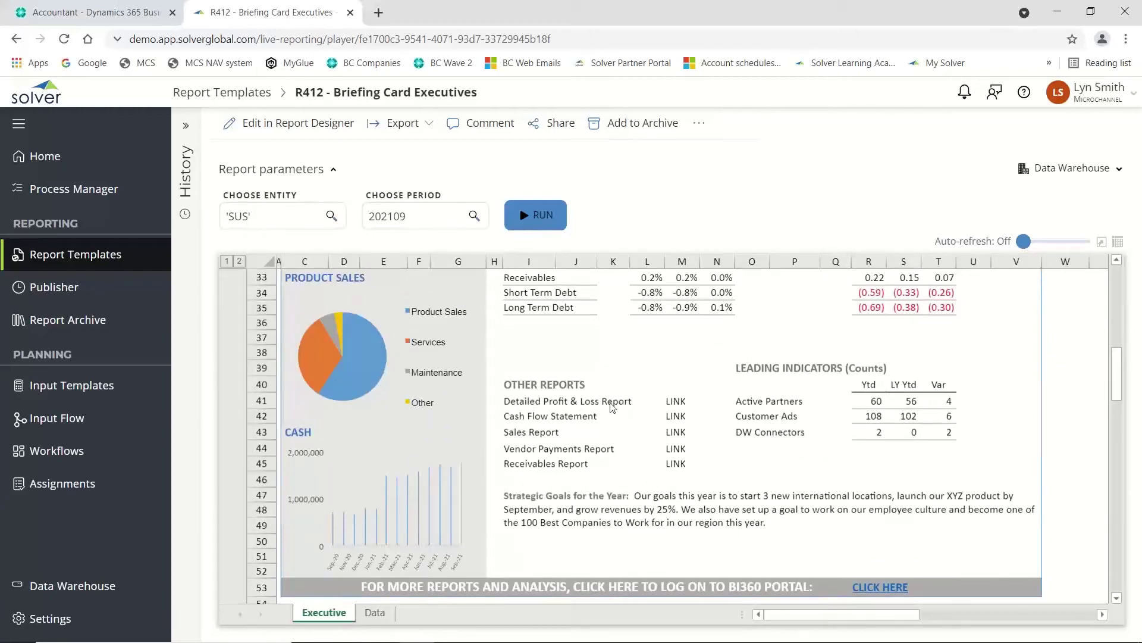
scroll(696, 526, down, 2)
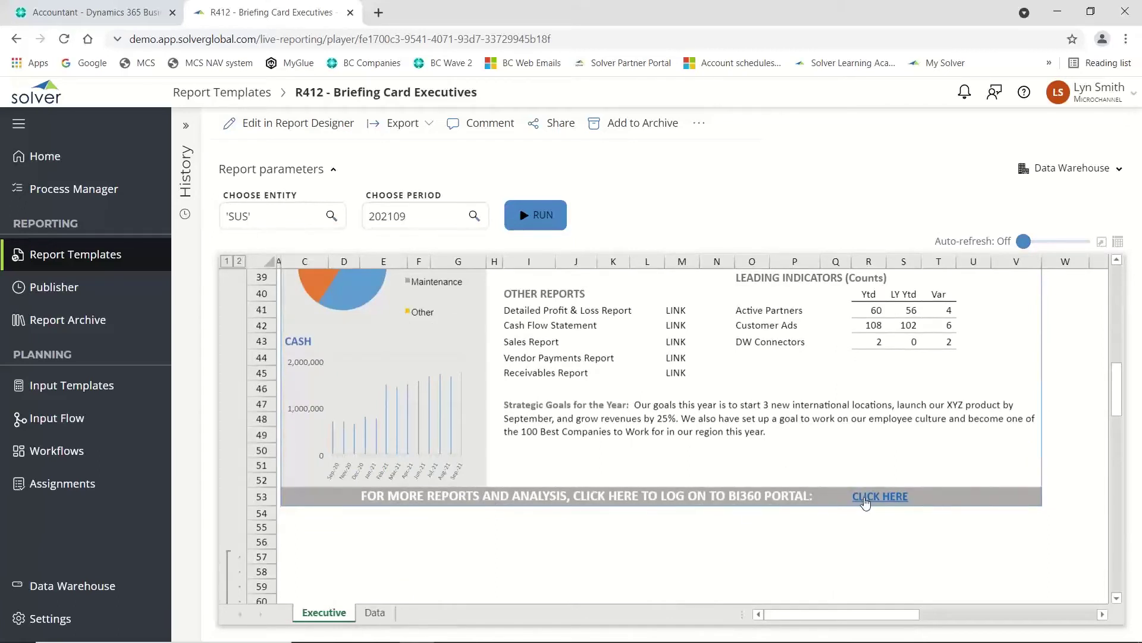
scroll(610, 558, down, 15)
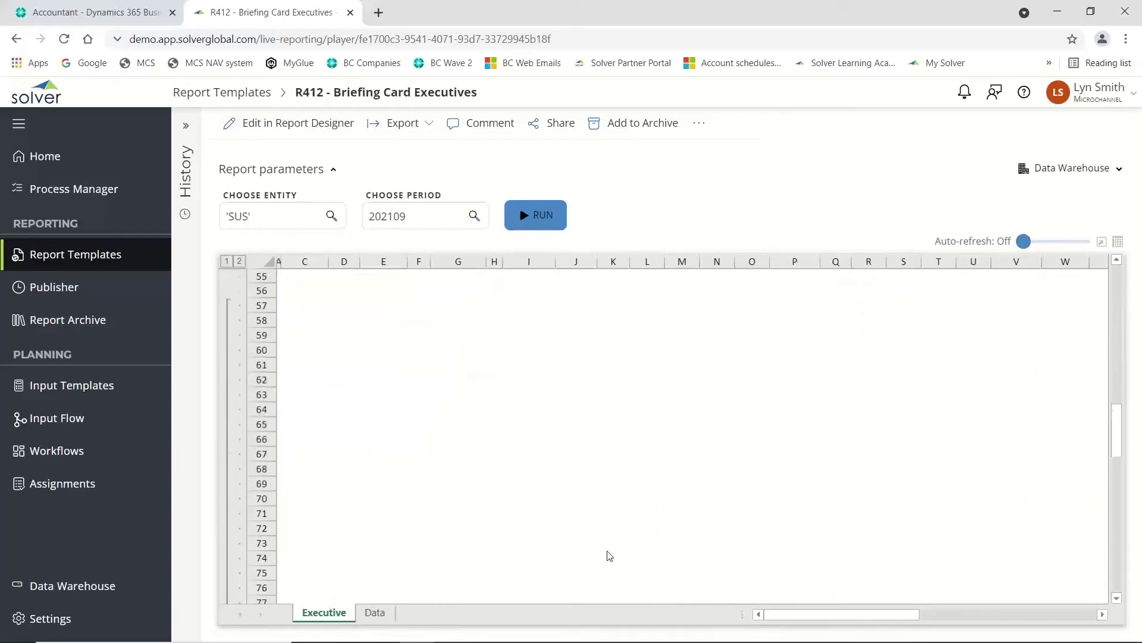
scroll(608, 550, up, 20)
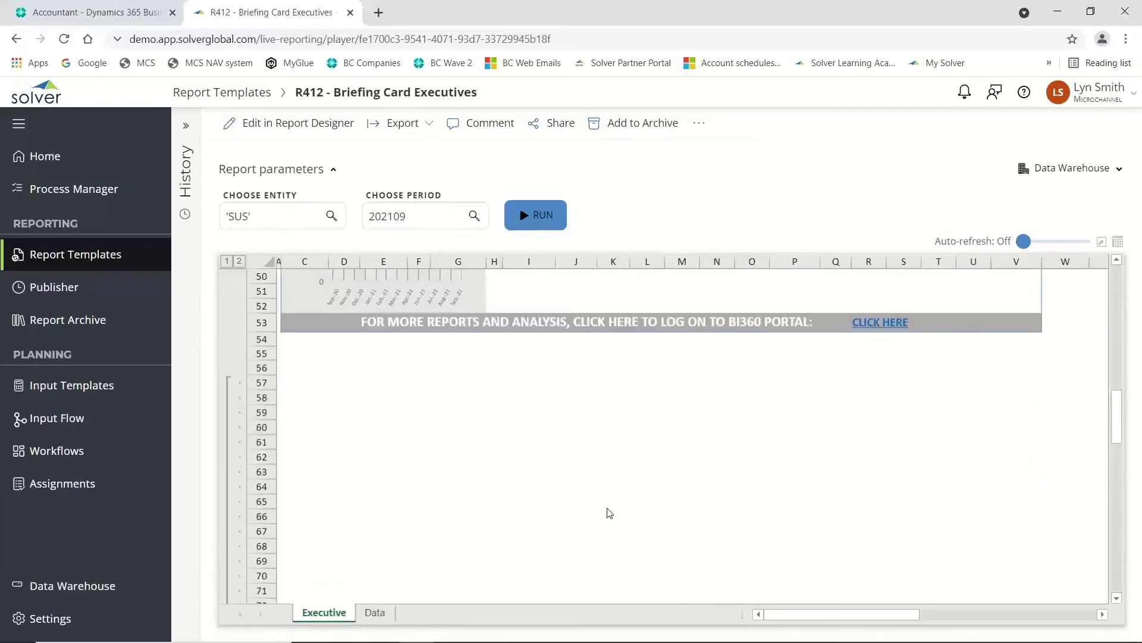
scroll(601, 482, up, 3)
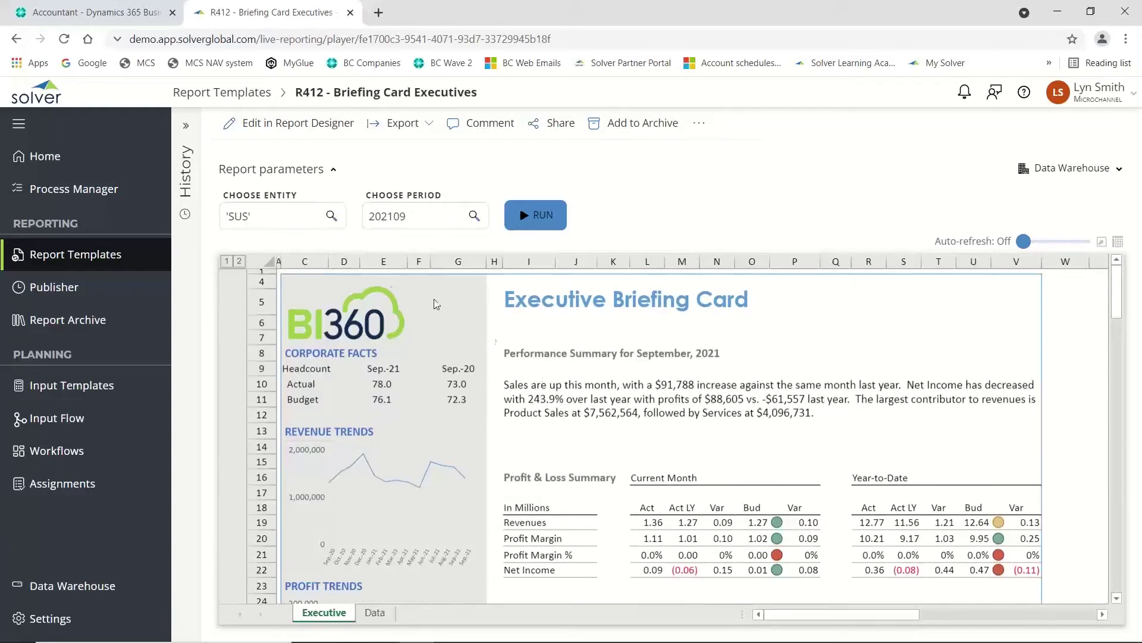
click(235, 97)
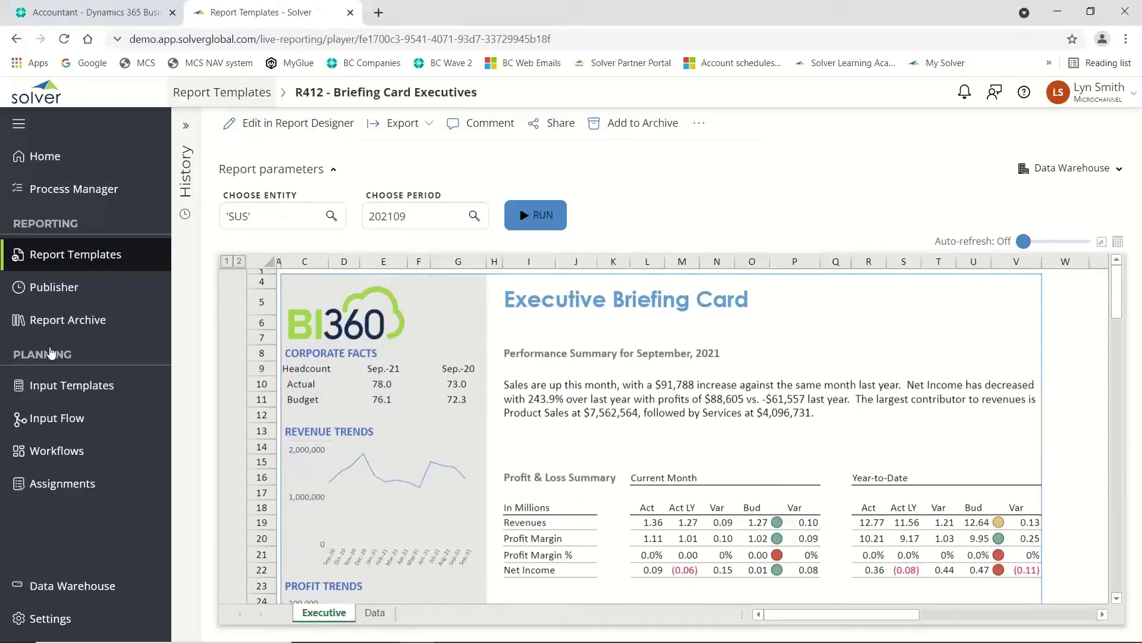
Open the Report Archive and select the September 2019 R106 P&L Analysis report.
click(73, 321)
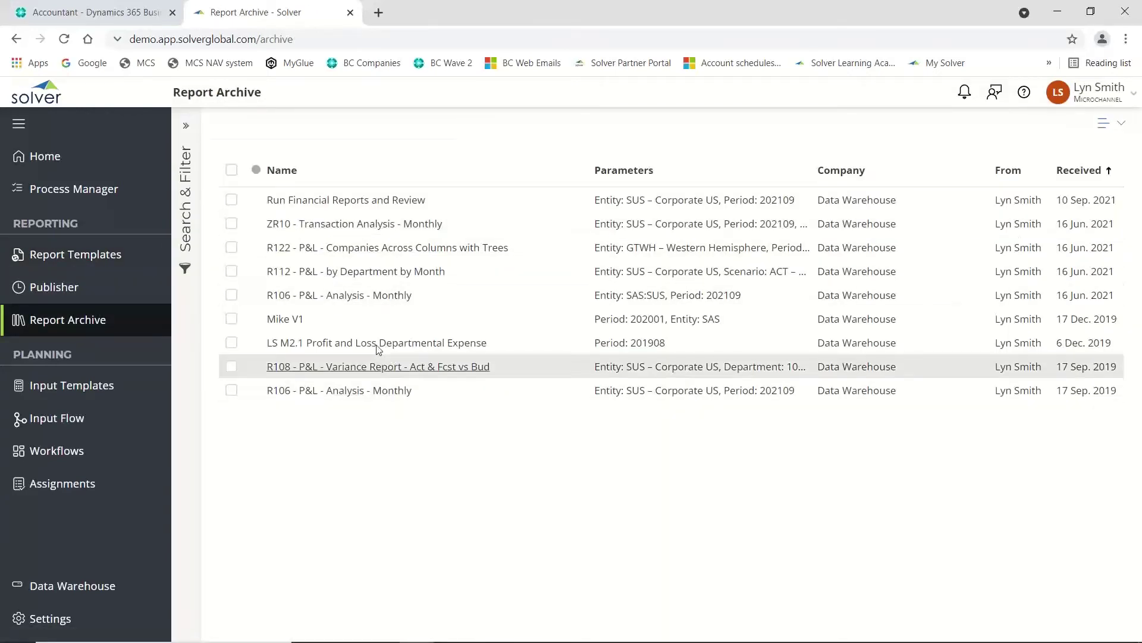
click(477, 291)
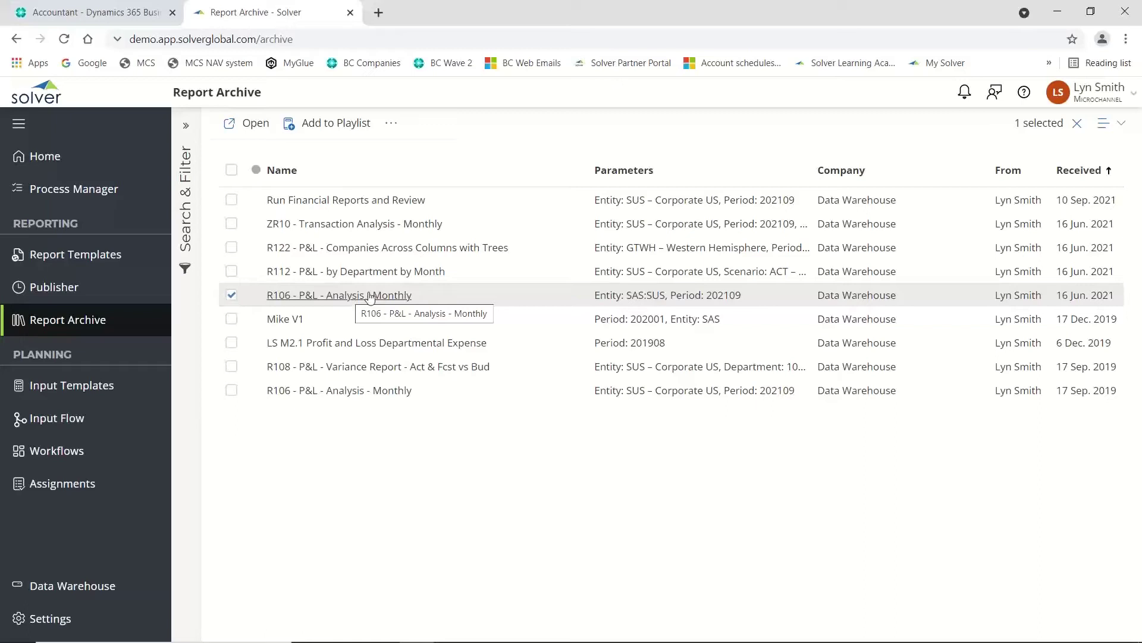
click(452, 390)
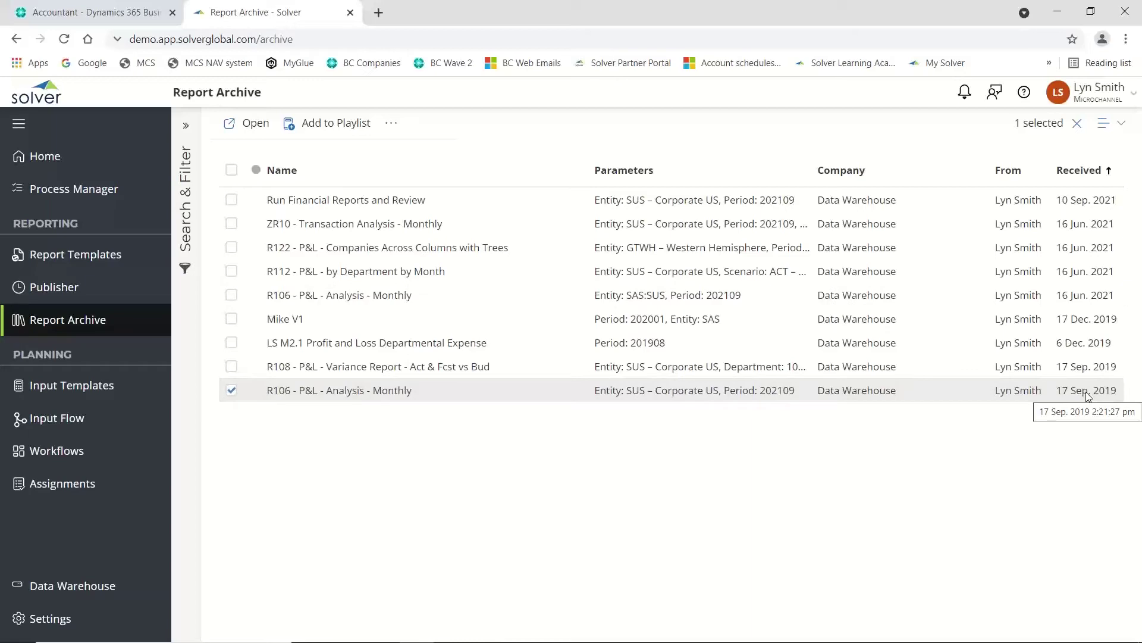
Filter the archive by the Demo Playlist and collapse the filter panel.
click(186, 125)
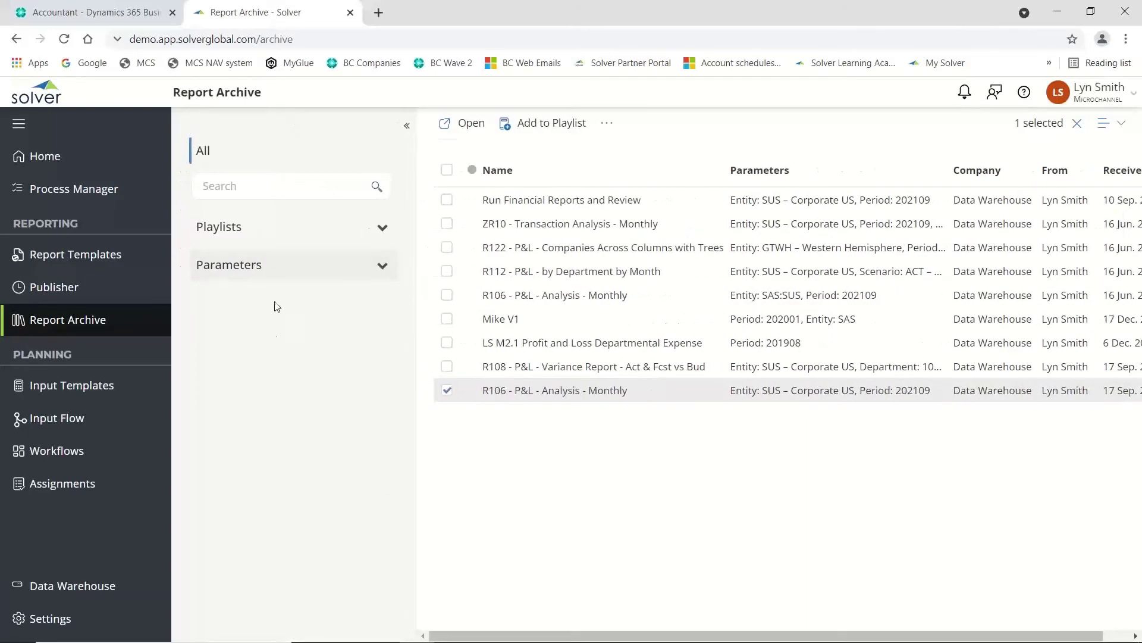
click(382, 228)
click(240, 274)
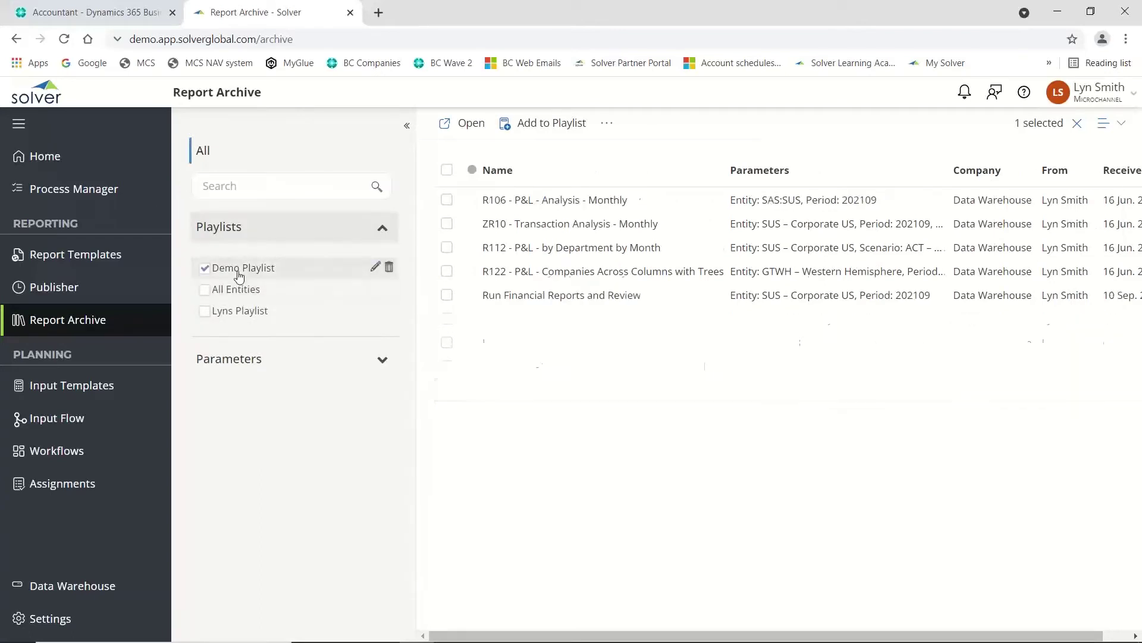
click(407, 125)
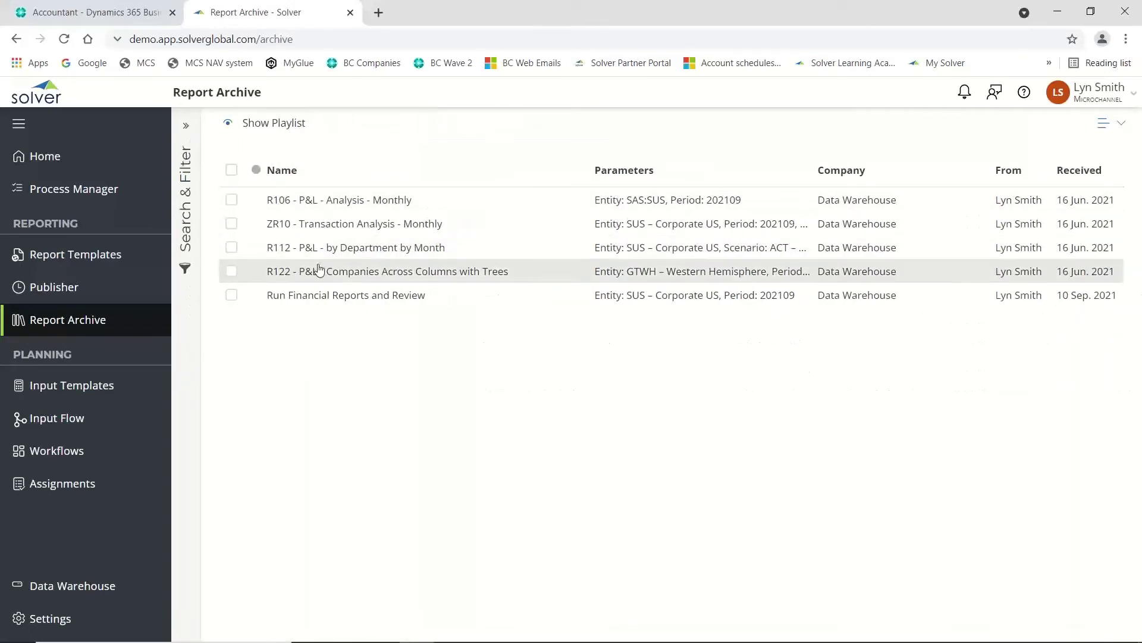
Tick Run Financial Reports and Review, then step through R112, R122 and that package.
click(233, 294)
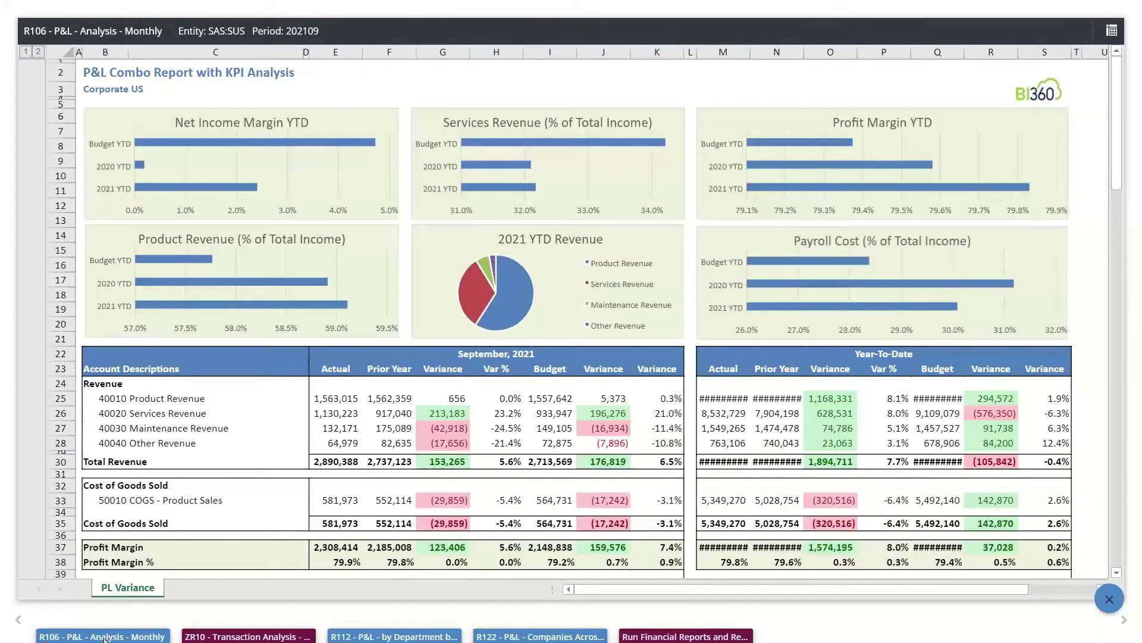
click(361, 637)
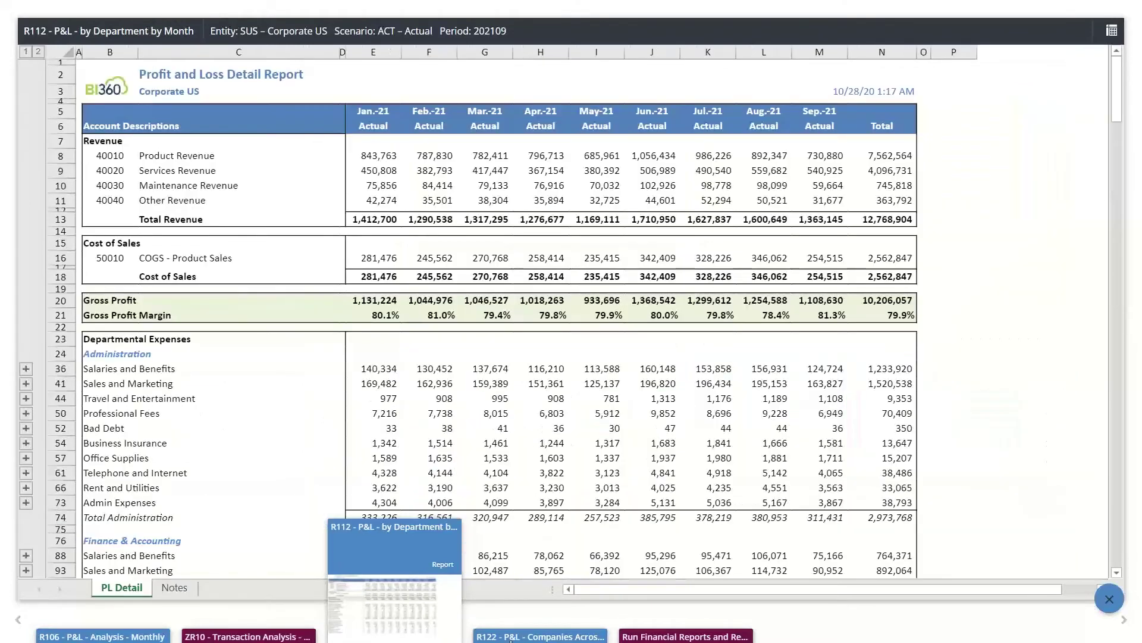
mouse_move(511, 639)
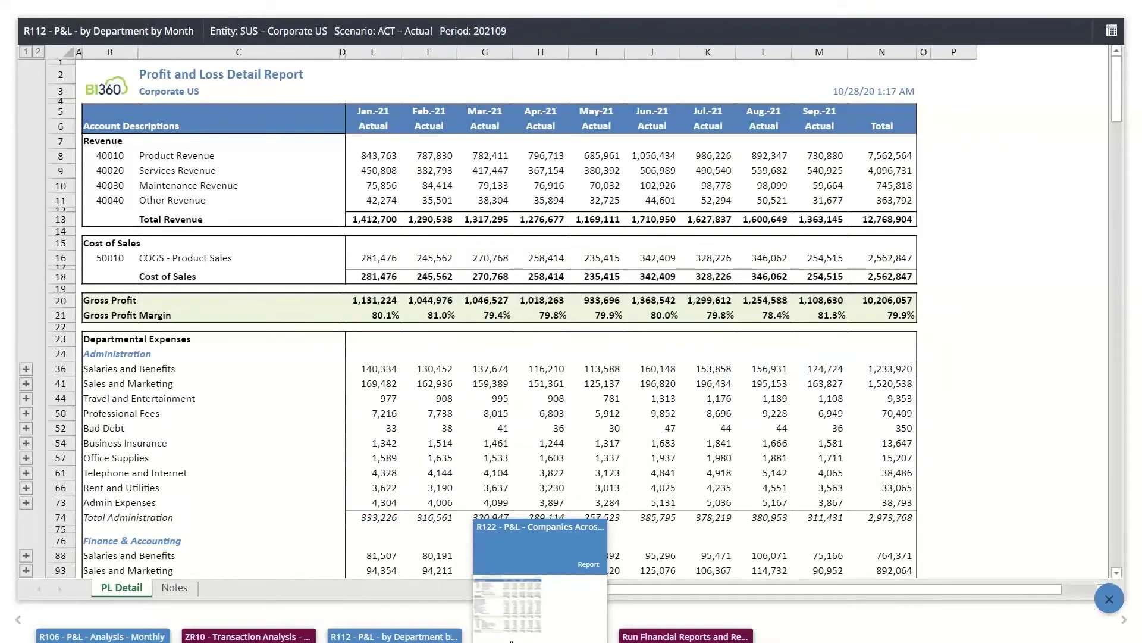
click(511, 640)
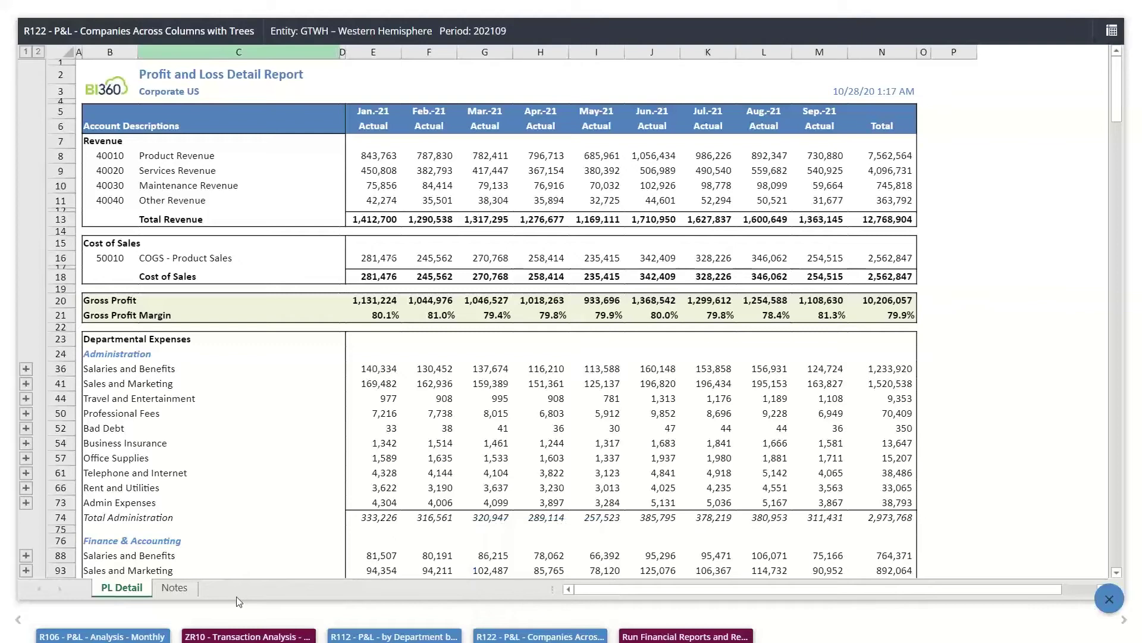
mouse_move(267, 639)
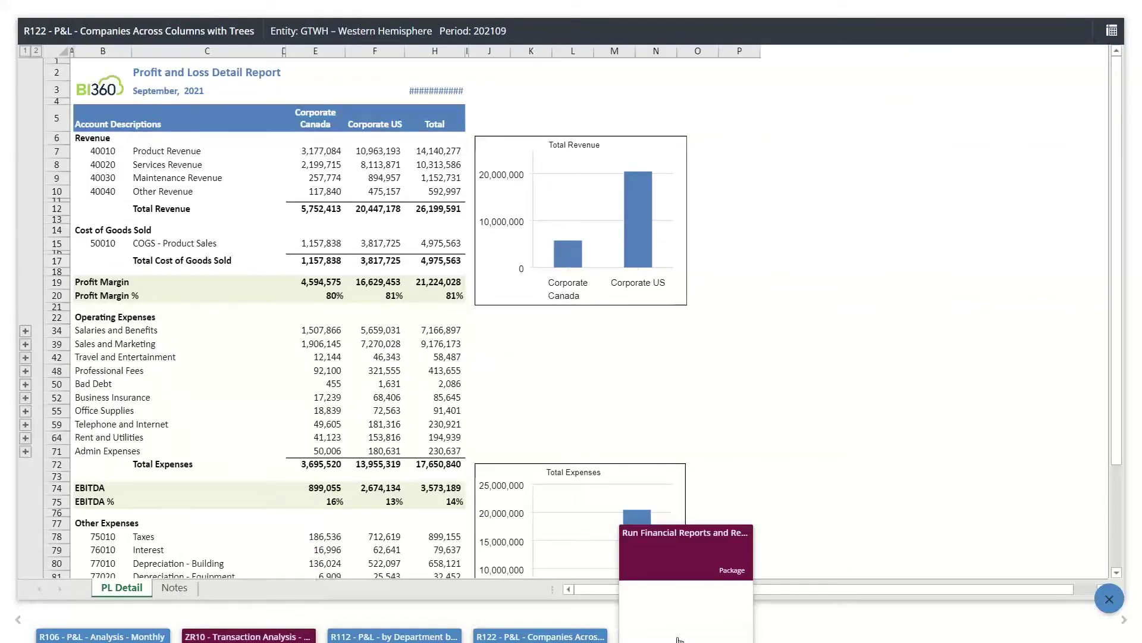
click(678, 636)
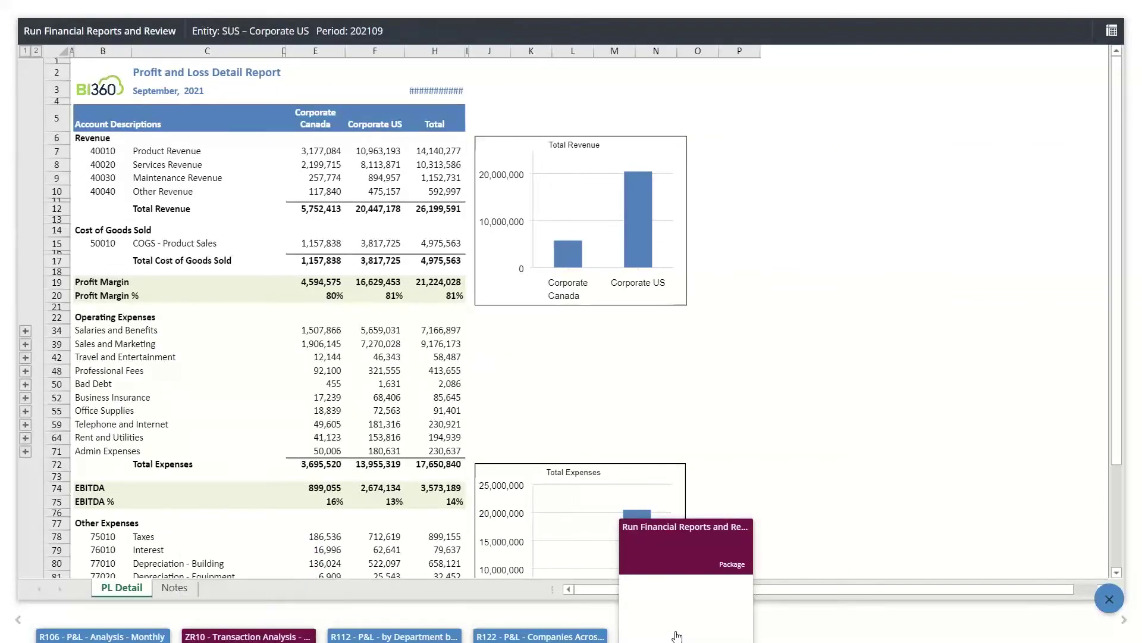
Flip through the package's P&L Combo, R150 balance sheet and R172 Cash Flow Monthly reports.
click(671, 565)
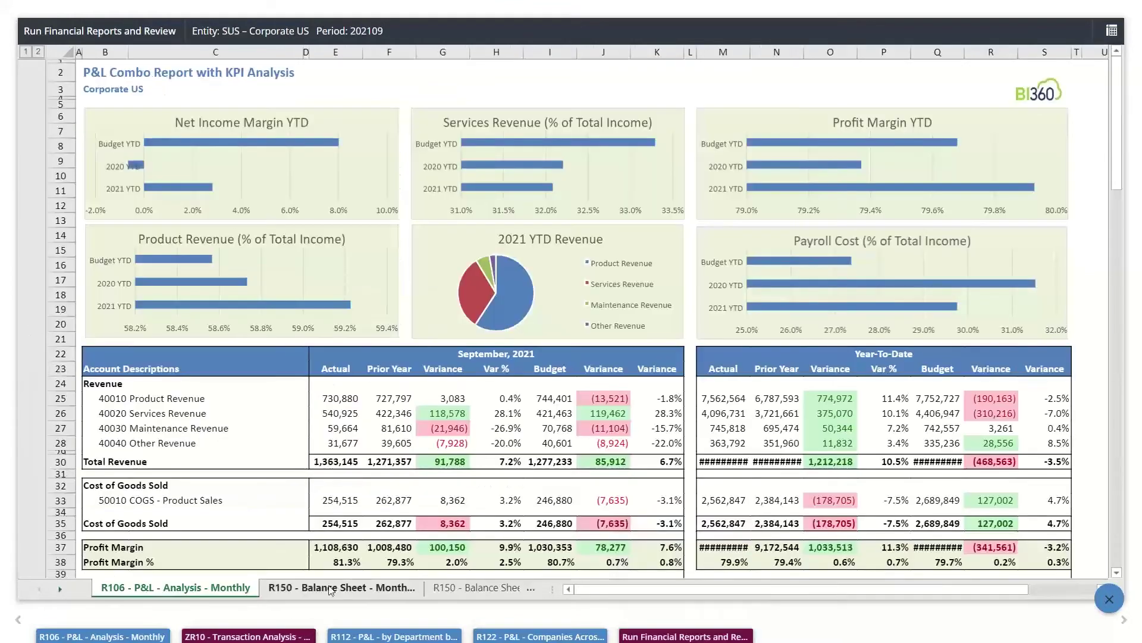
click(471, 588)
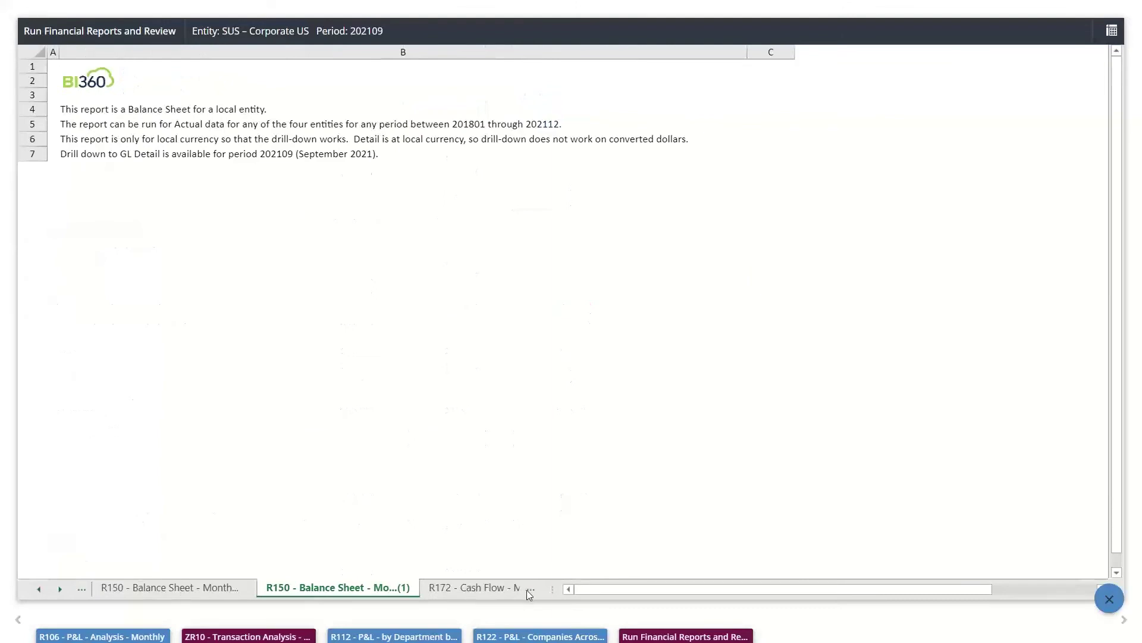
click(527, 590)
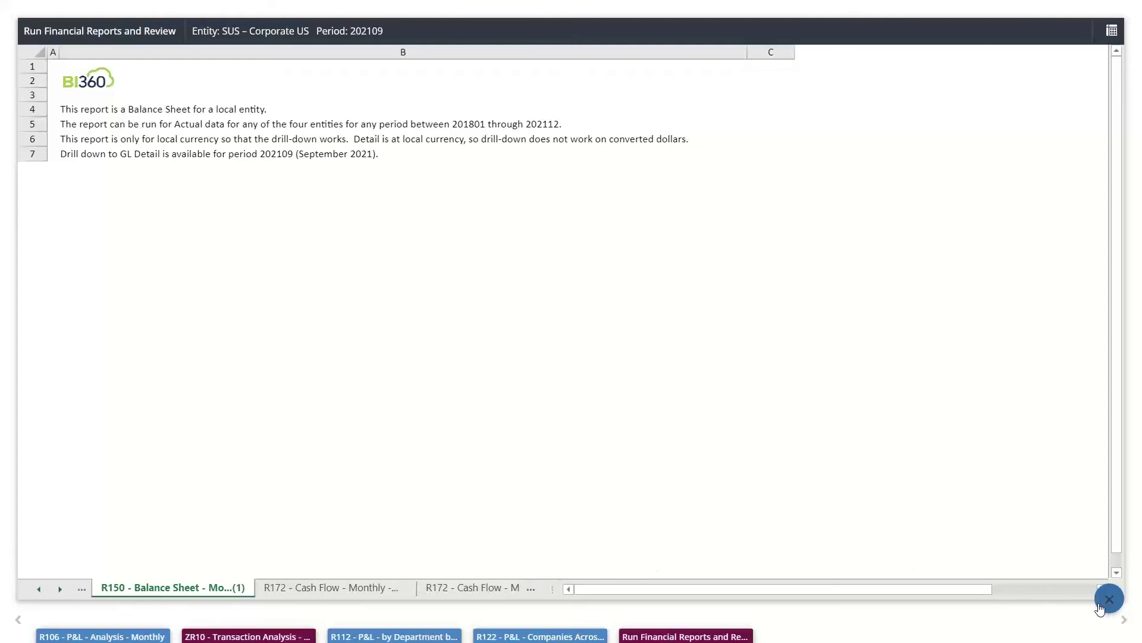
click(350, 588)
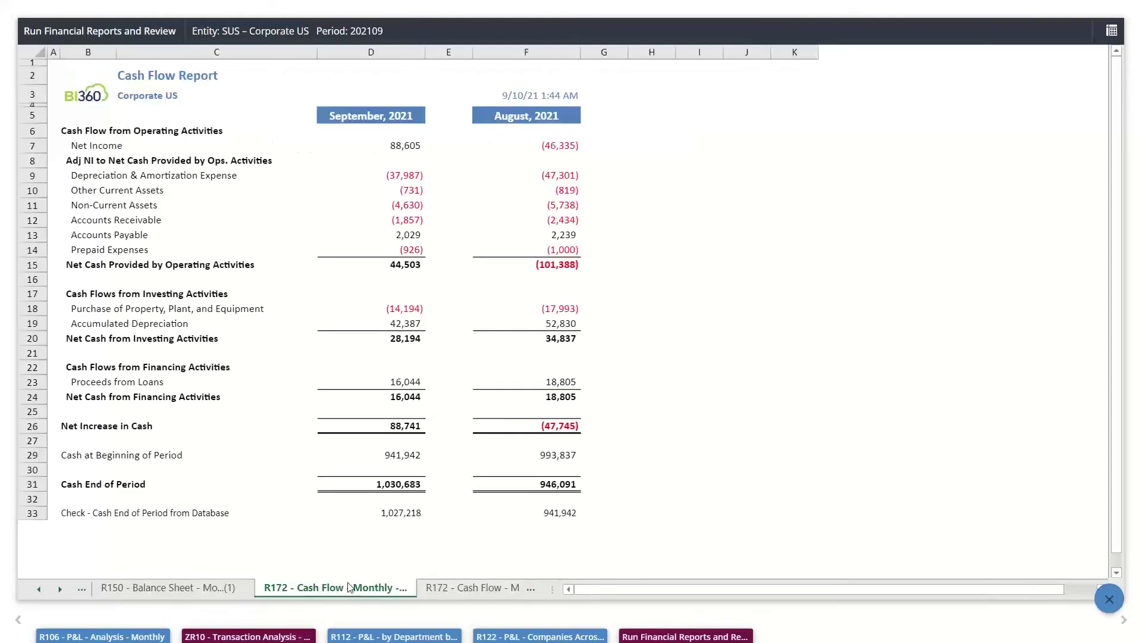
Check the drilldown options on September Net Income 88,605, then close the viewer.
double_click(404, 150)
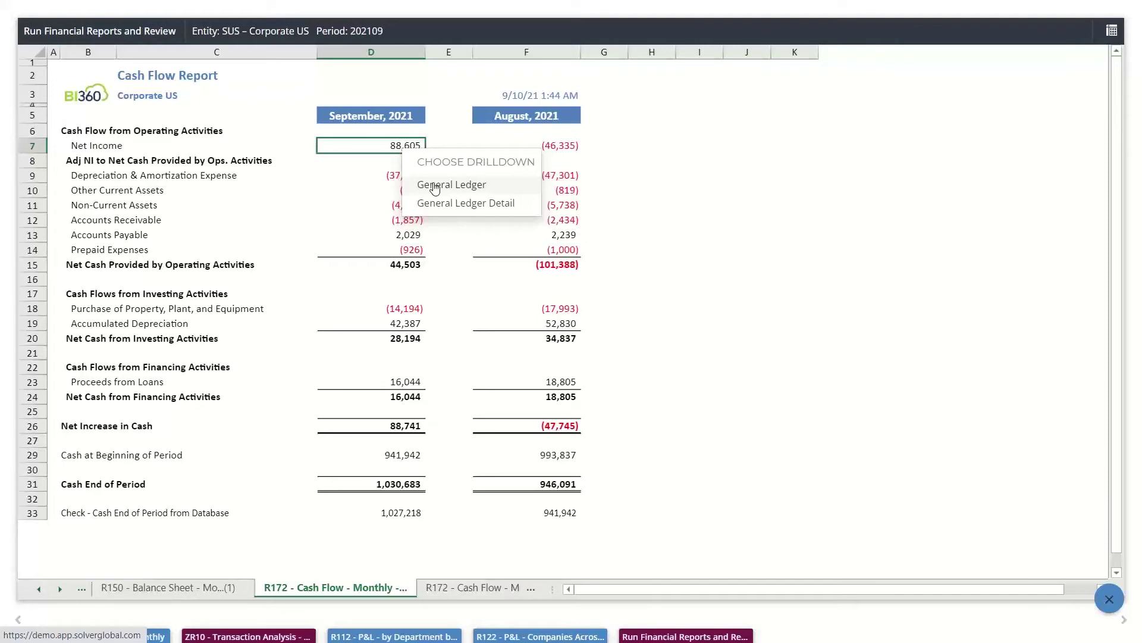
click(1100, 606)
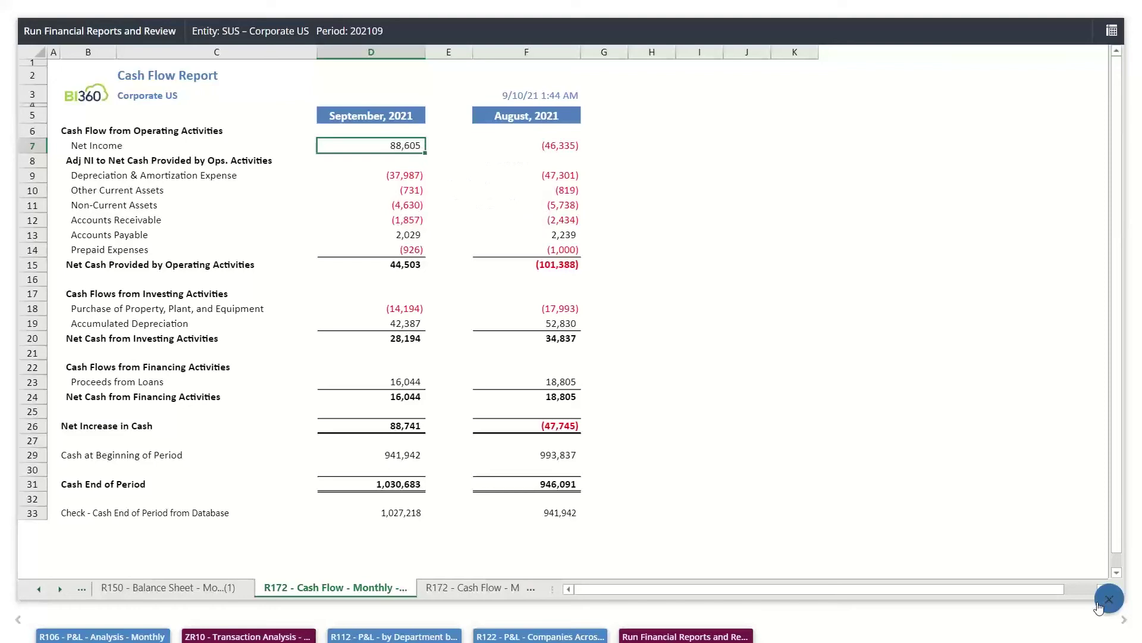
click(1099, 607)
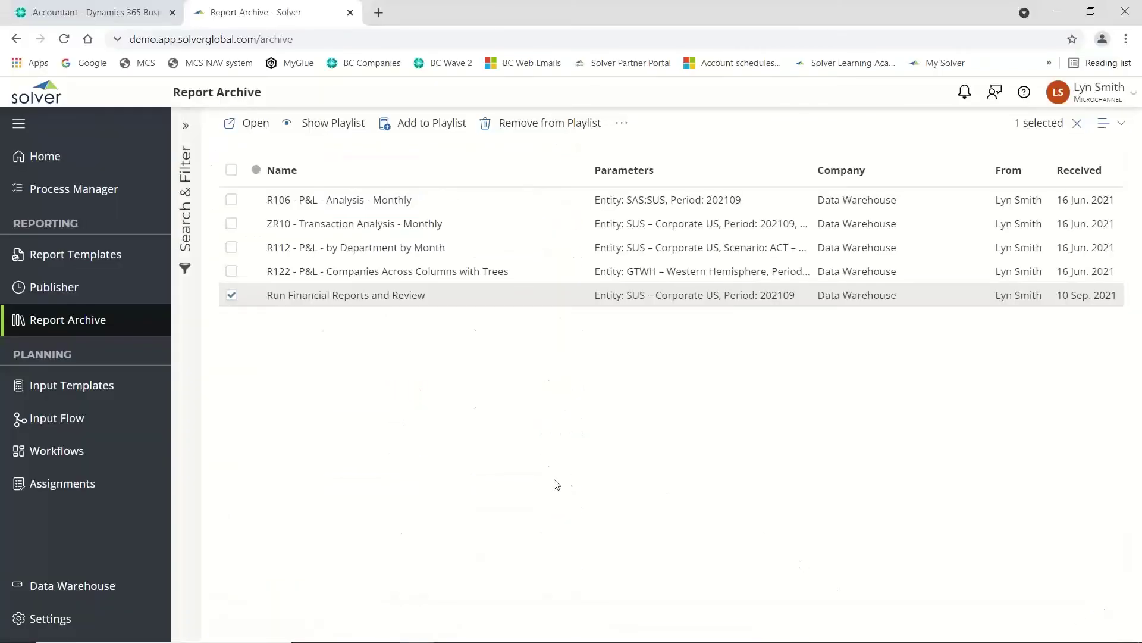
Filter Input Templates to Demo Budgets and open the B210 - Other Expenses form.
click(86, 388)
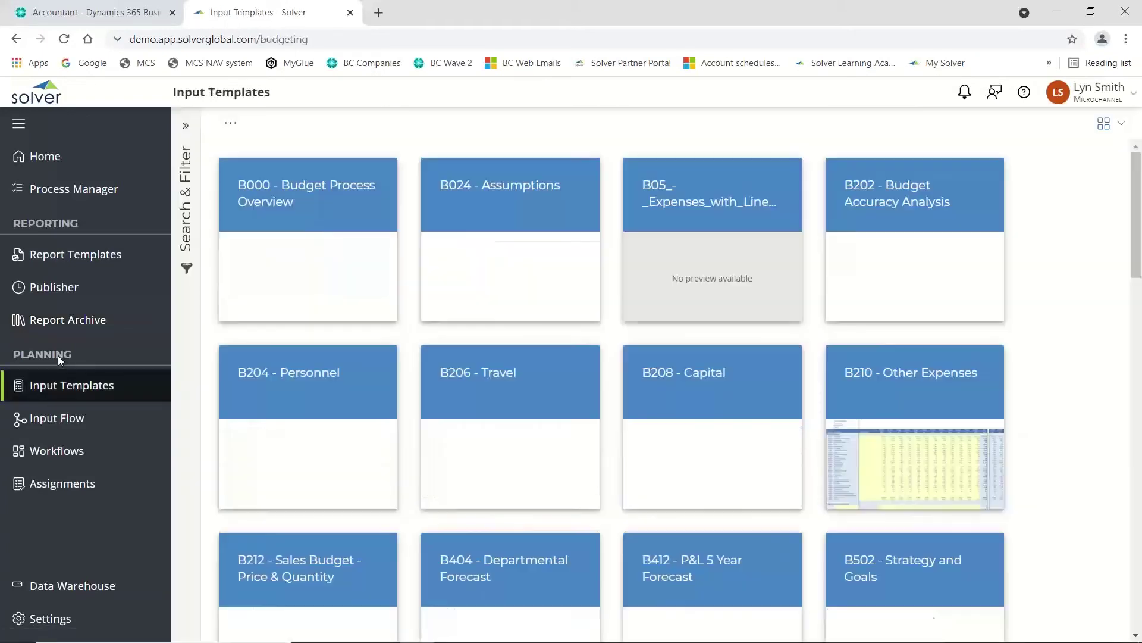
click(186, 126)
click(241, 350)
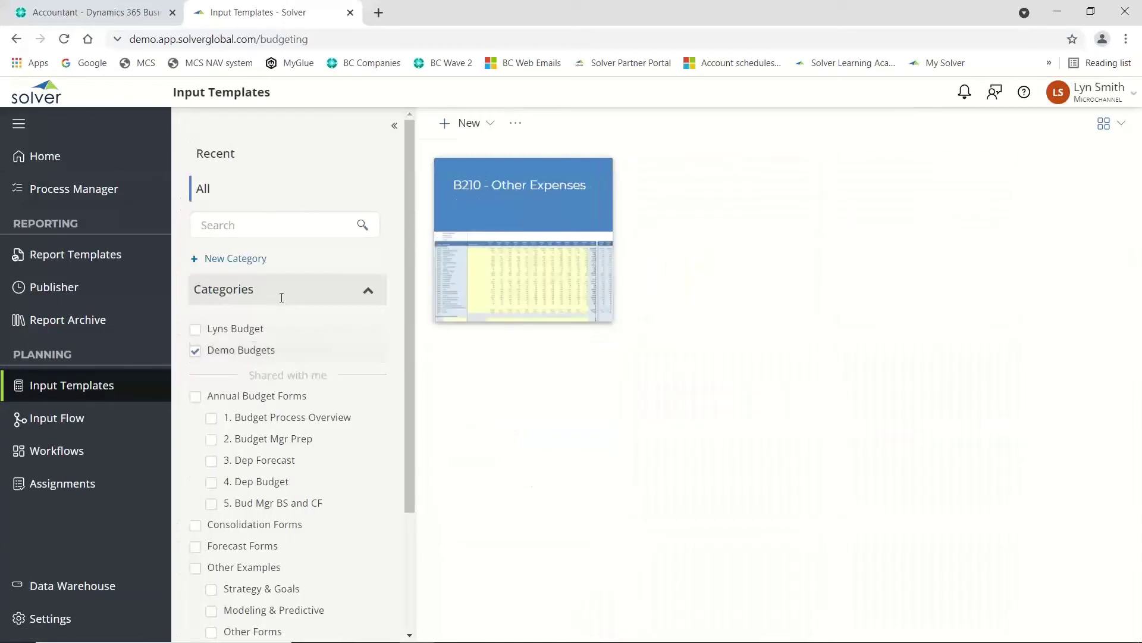
click(397, 126)
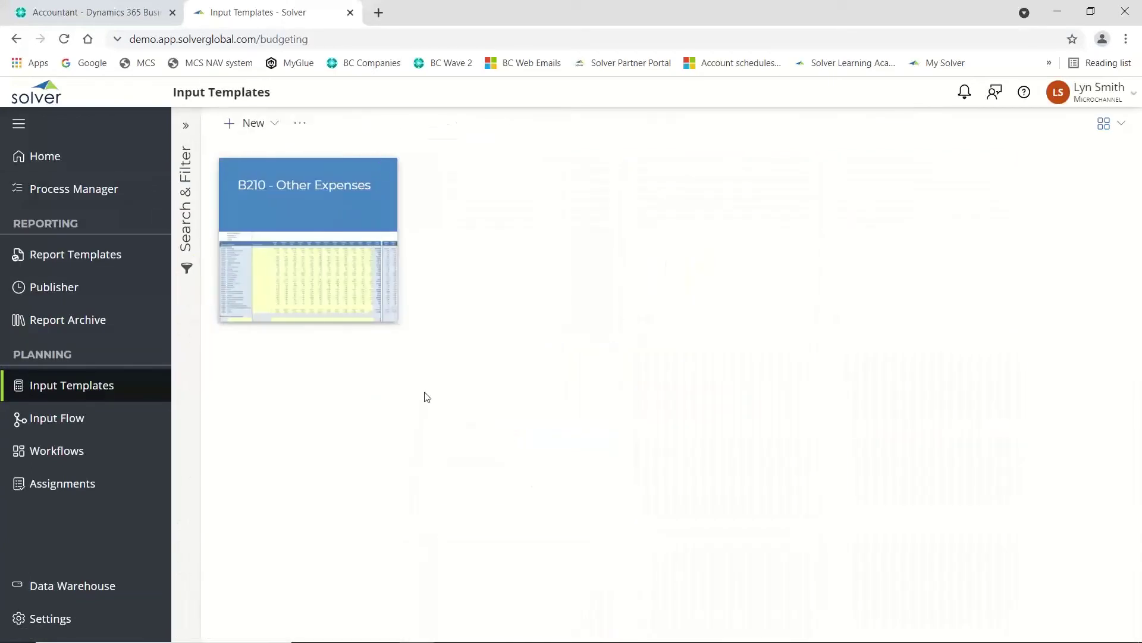
click(310, 276)
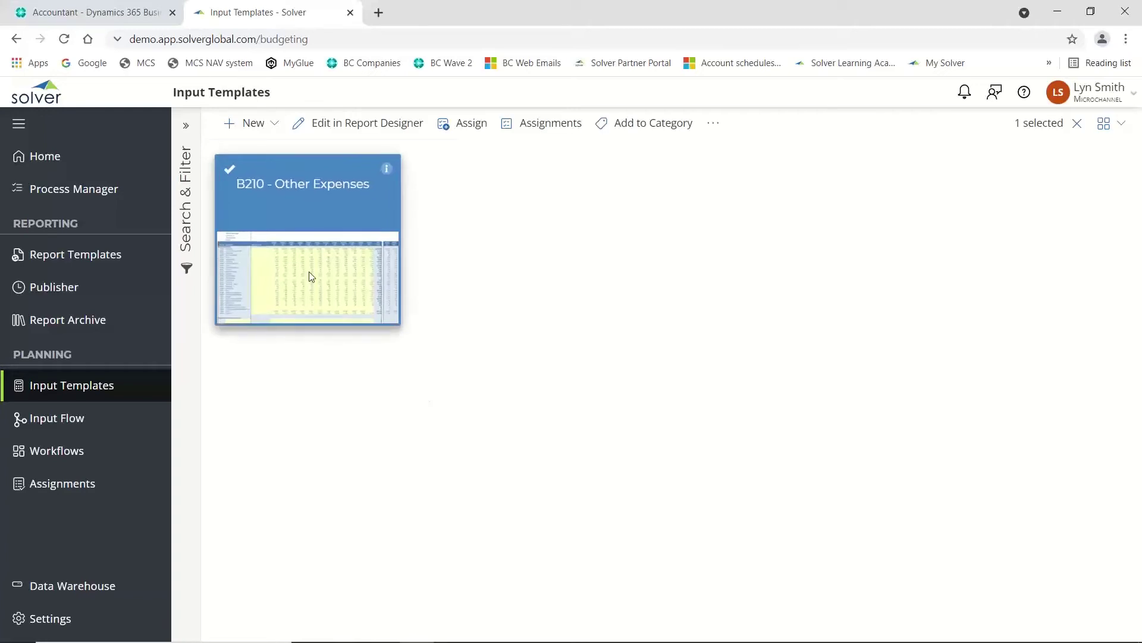
click(303, 185)
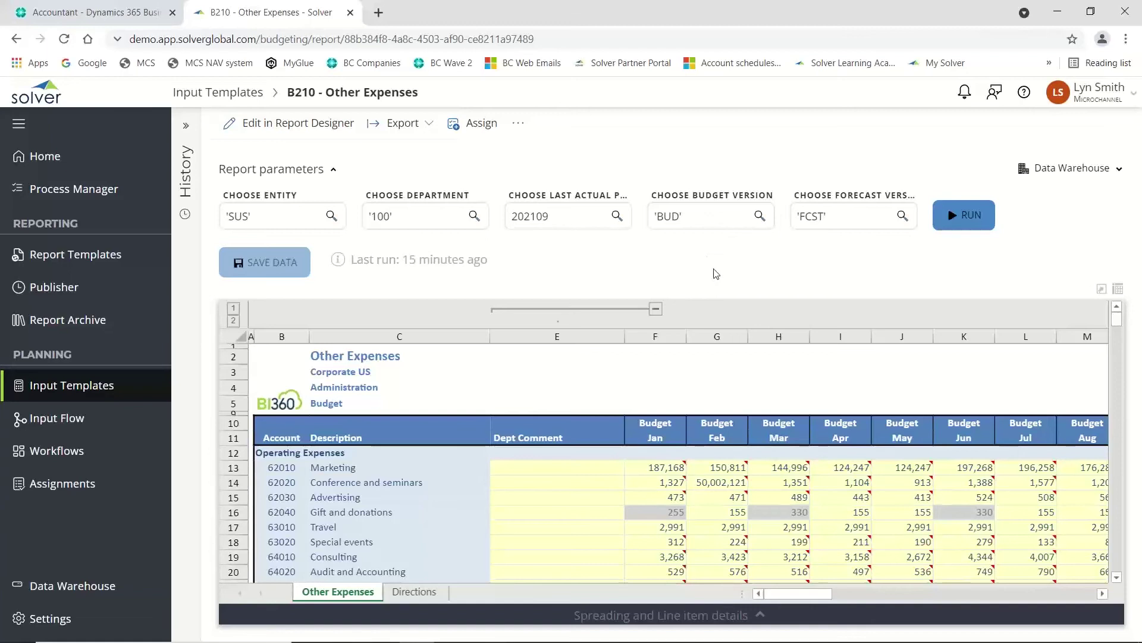
Spread 30000 evenly across the 63010 Travel months, giving 2,500 per month.
scroll(565, 514, down, 1)
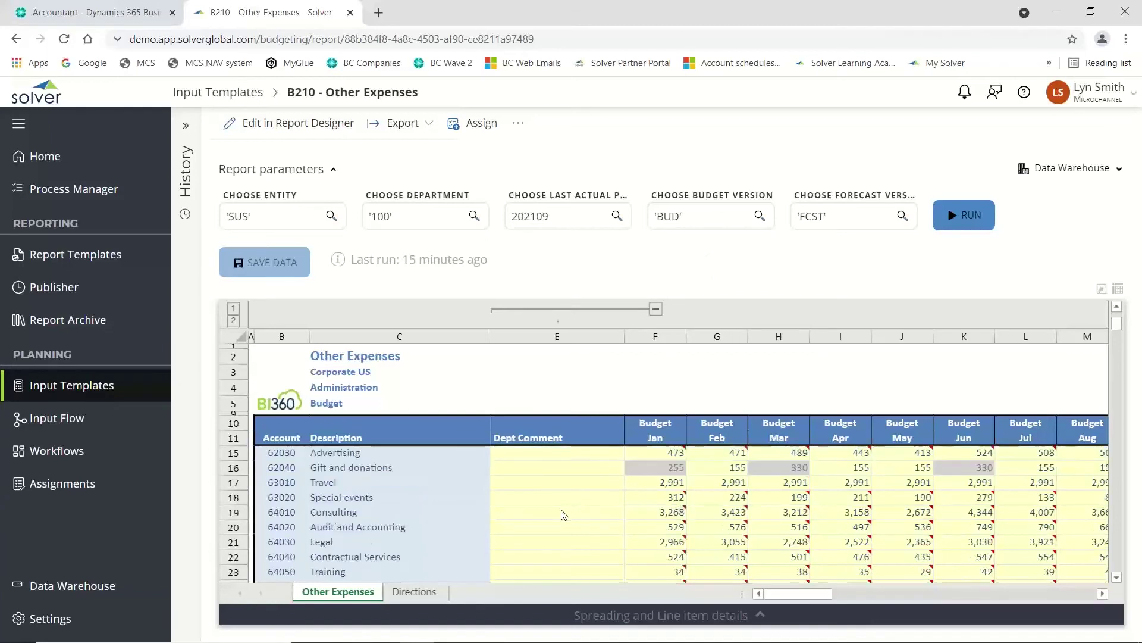
click(666, 490)
mouse_move(651, 540)
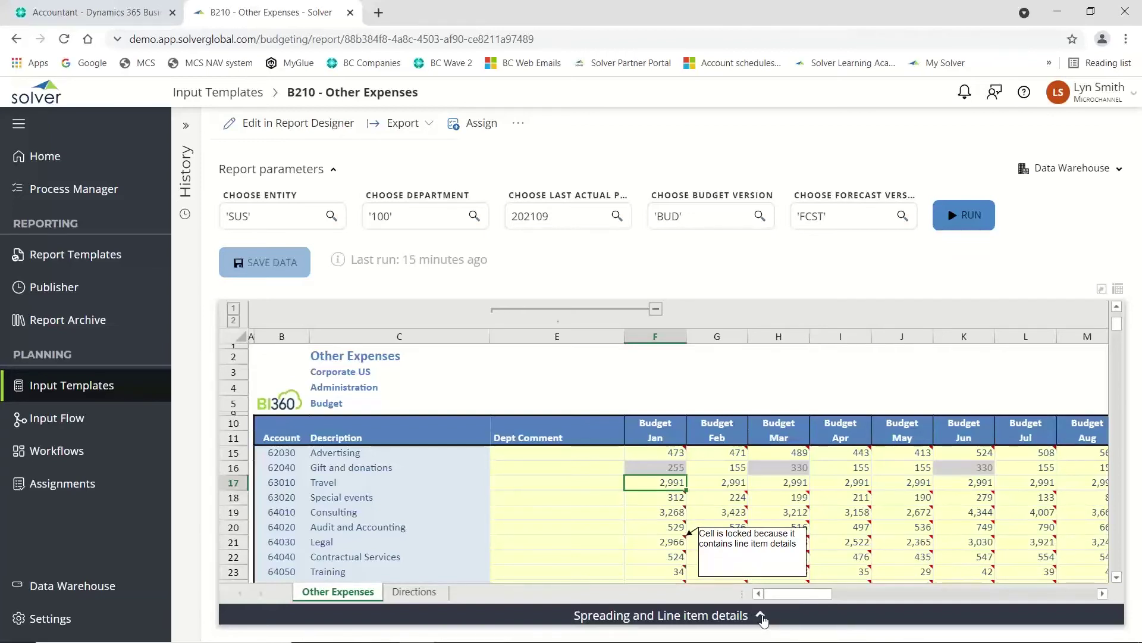
click(761, 617)
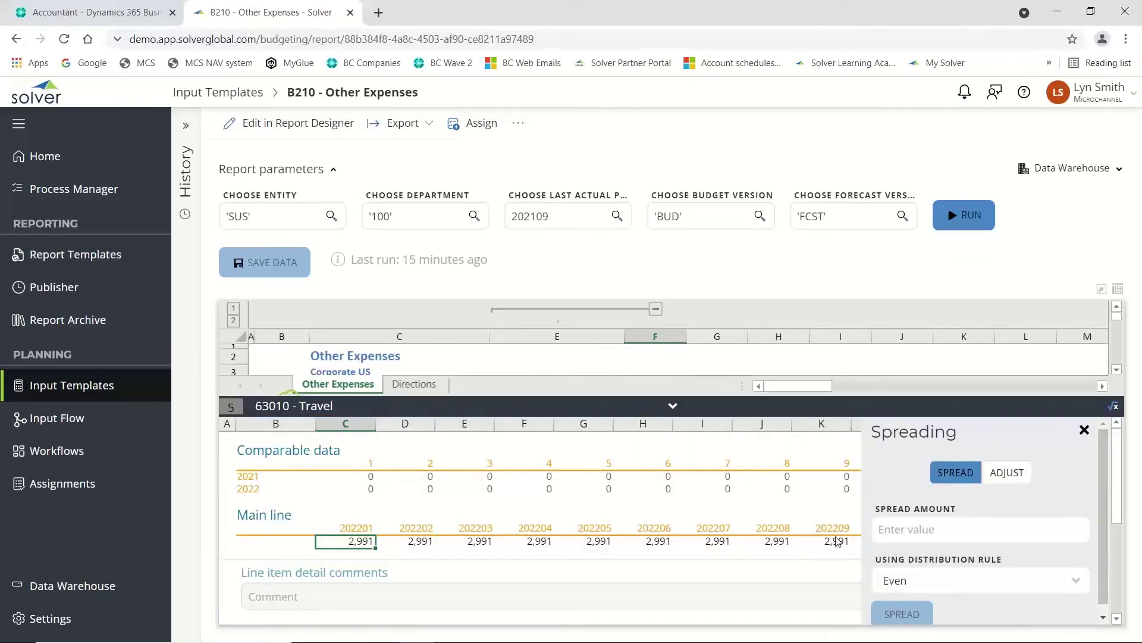
click(894, 530)
text(30000)
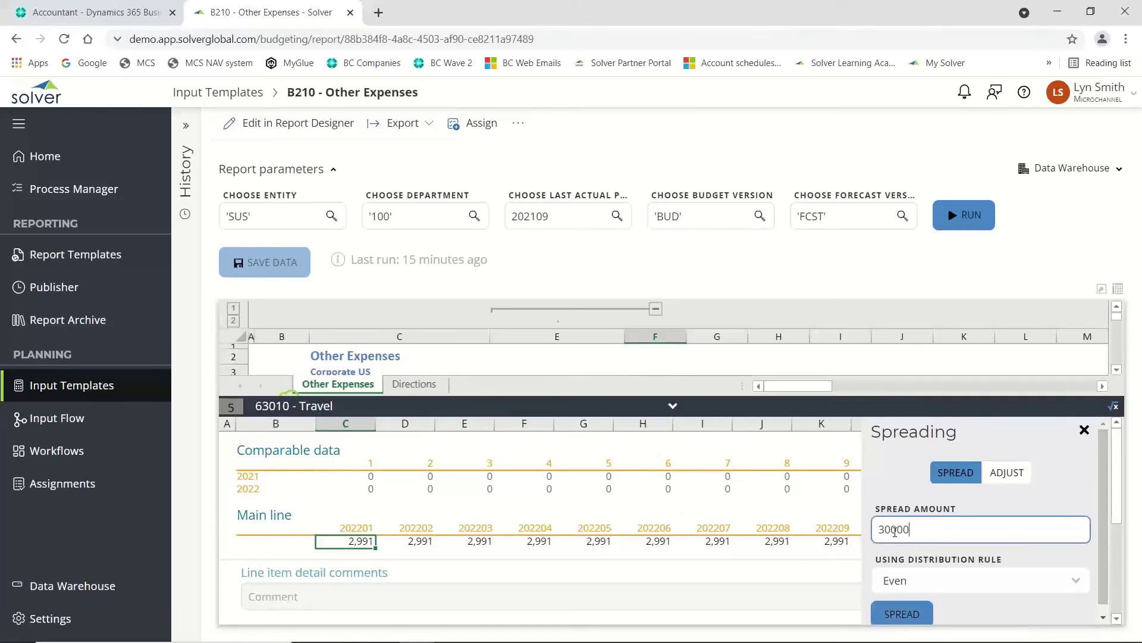
key(Tab)
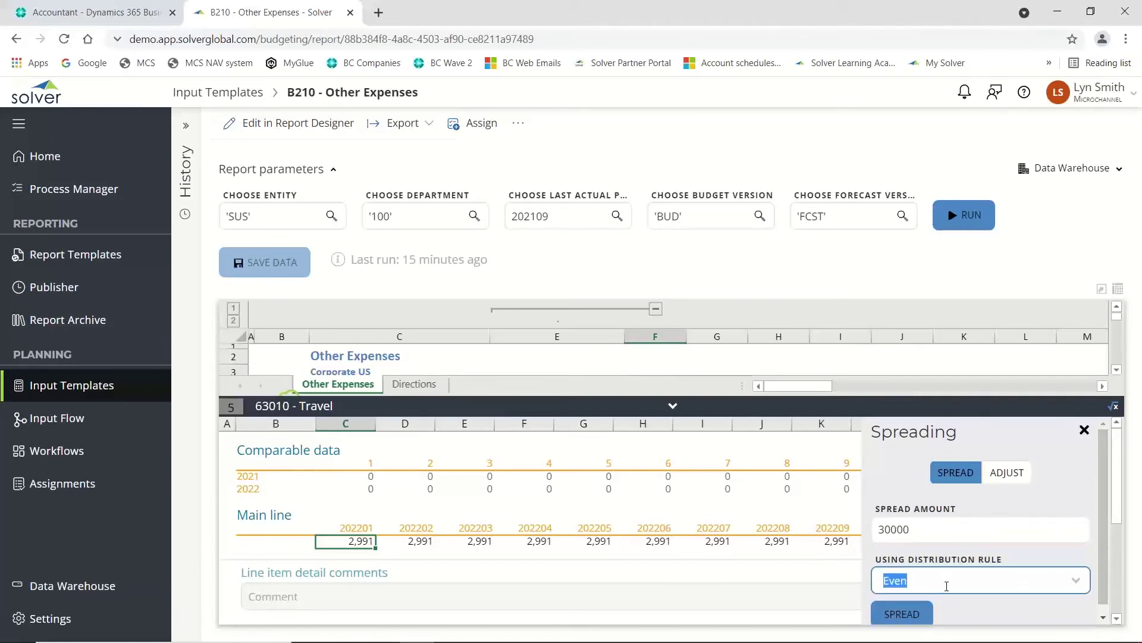
click(947, 586)
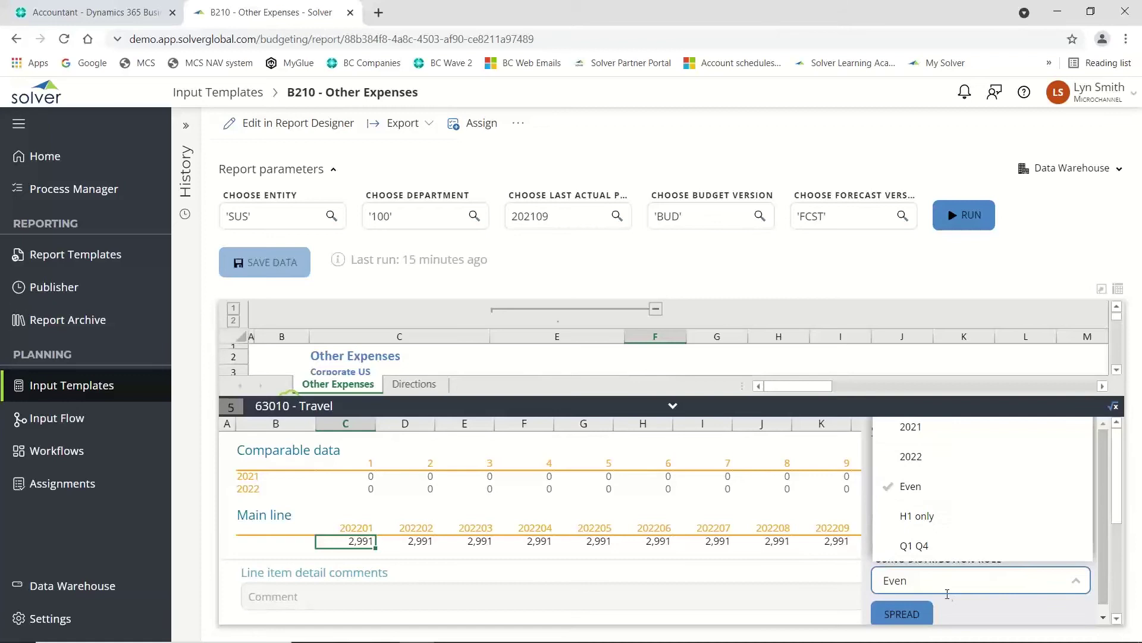
click(955, 612)
click(909, 616)
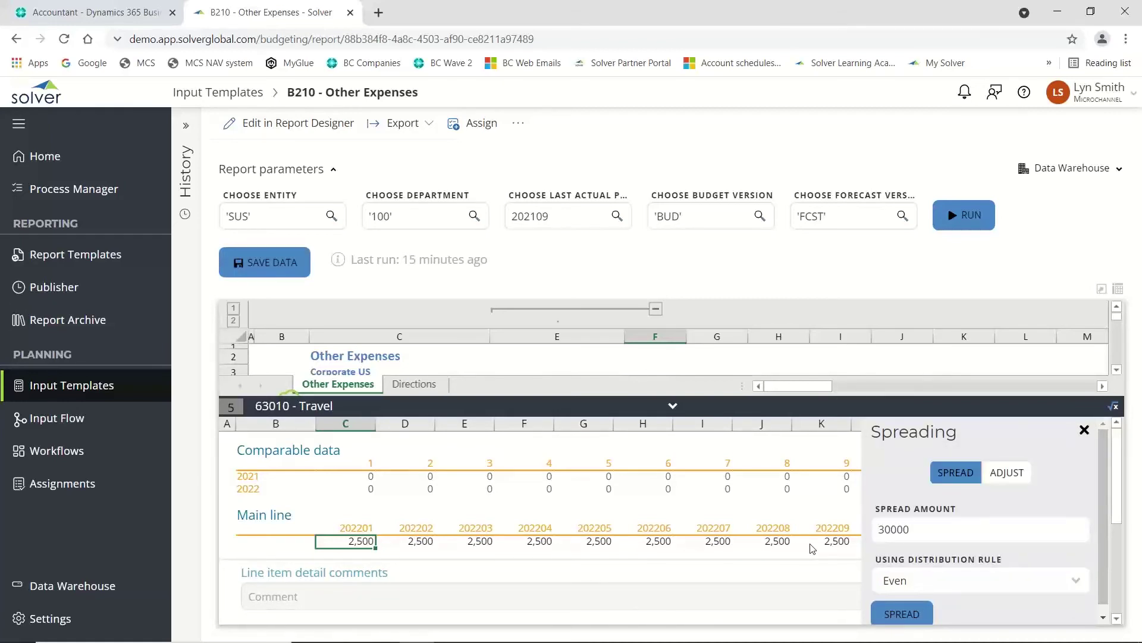
click(673, 407)
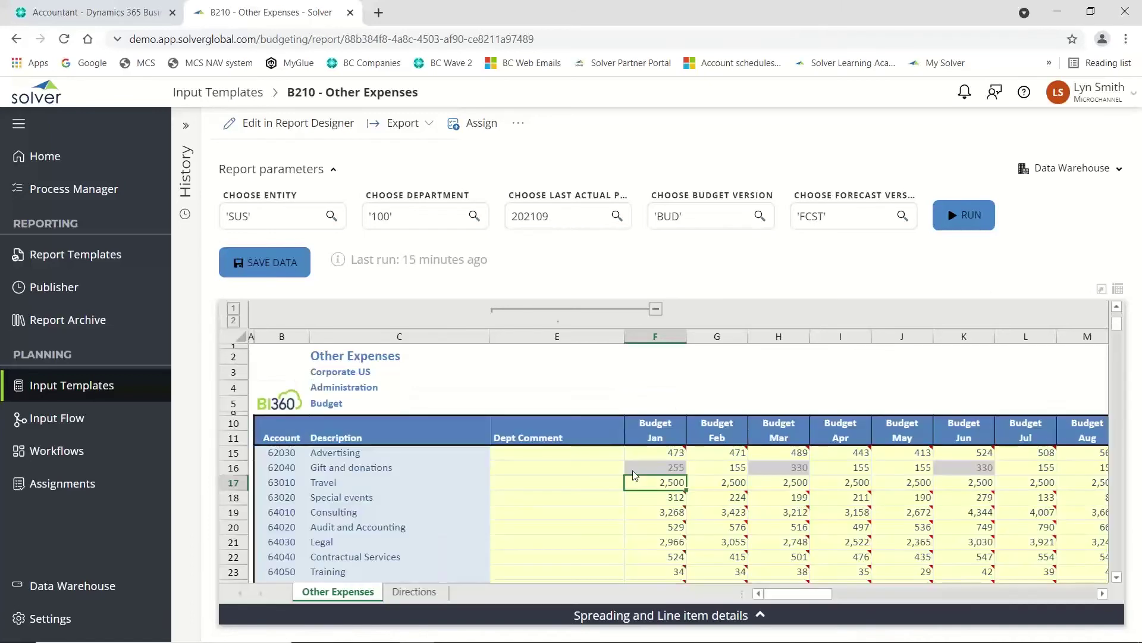
Change Vendor 3's January Special events line item to 25 and confirm the 325 total.
mouse_move(672, 503)
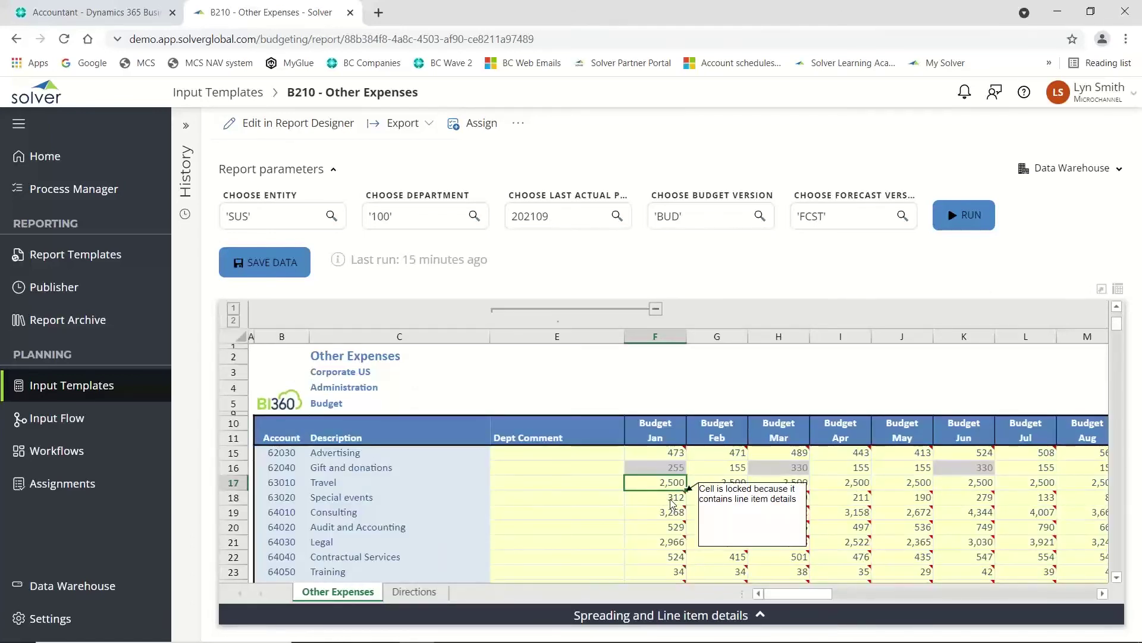
click(672, 503)
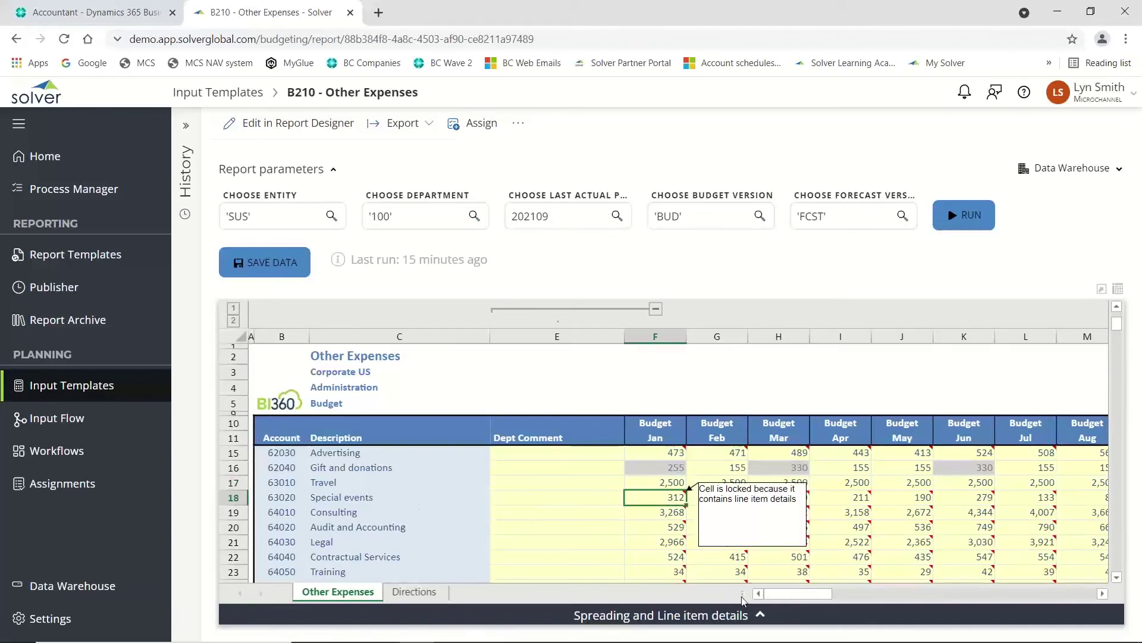
click(759, 615)
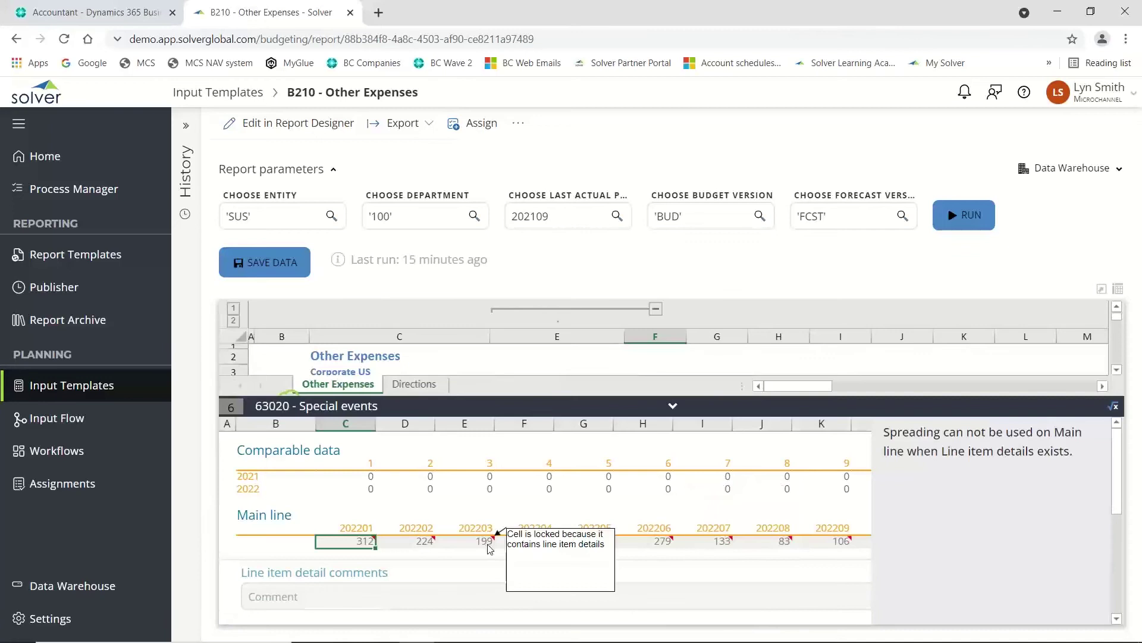
scroll(489, 549, down, 1)
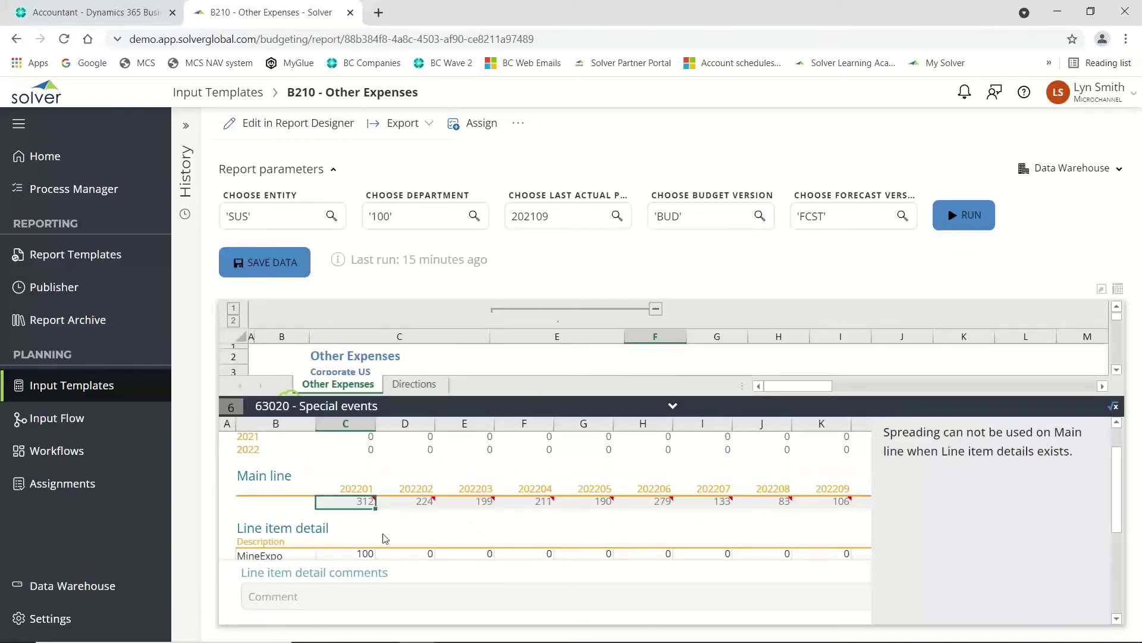
scroll(402, 527, down, 1)
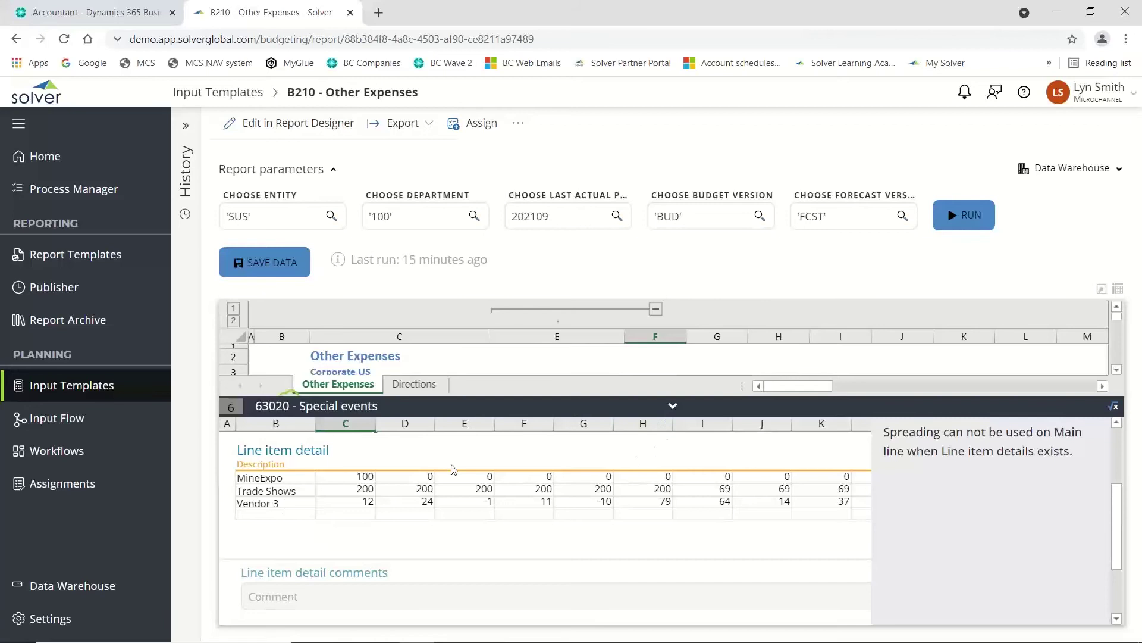
click(368, 503)
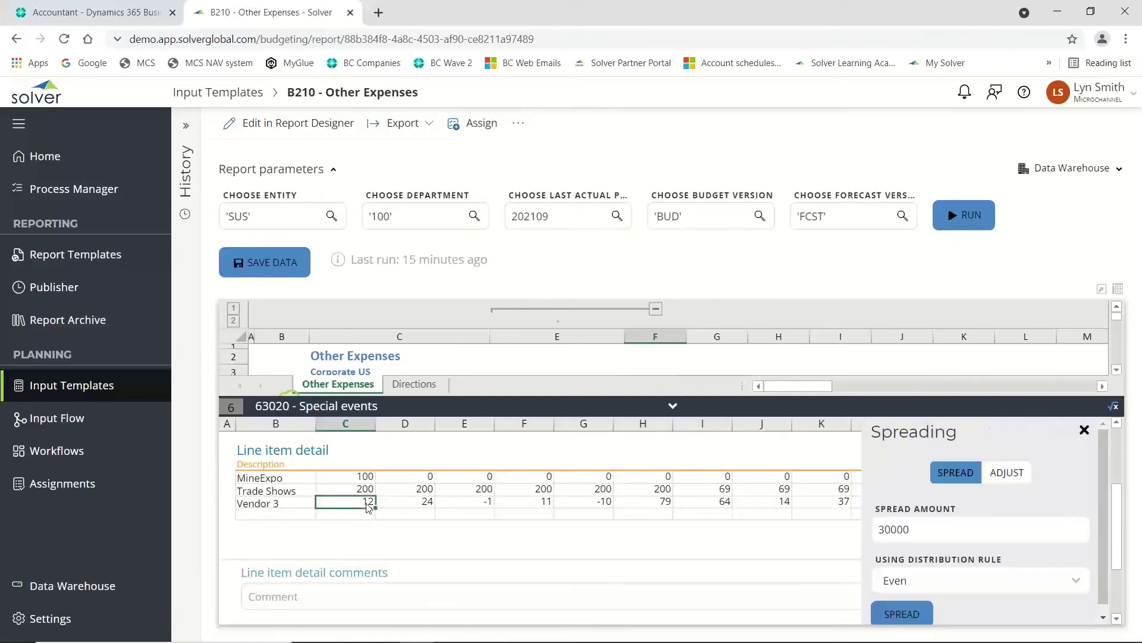
text(25)
key(Tab)
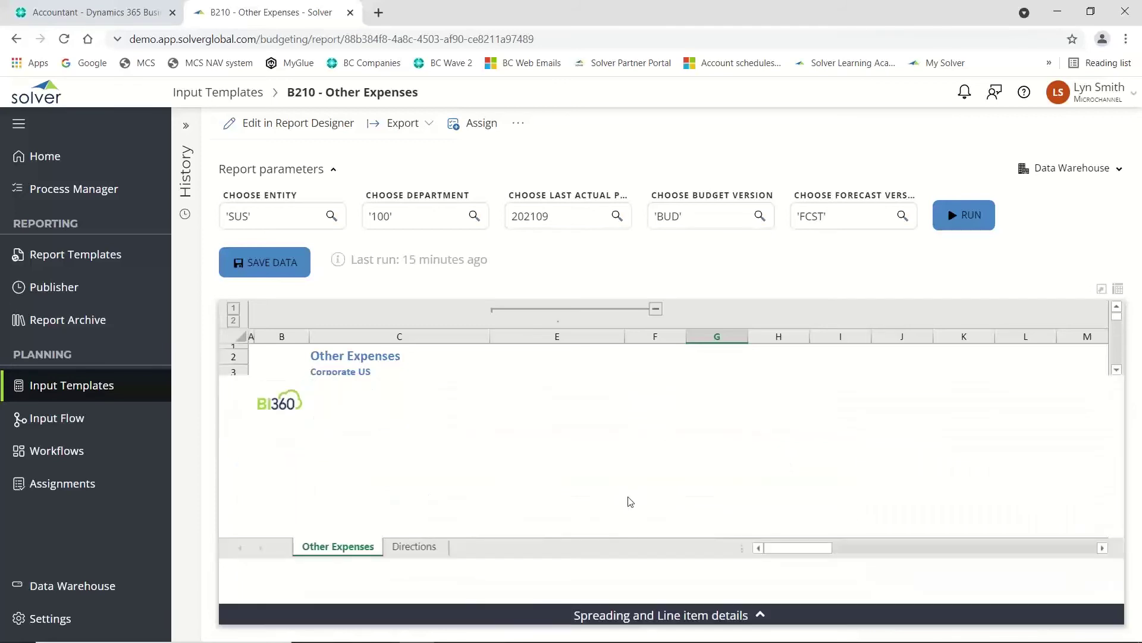
click(673, 406)
click(672, 498)
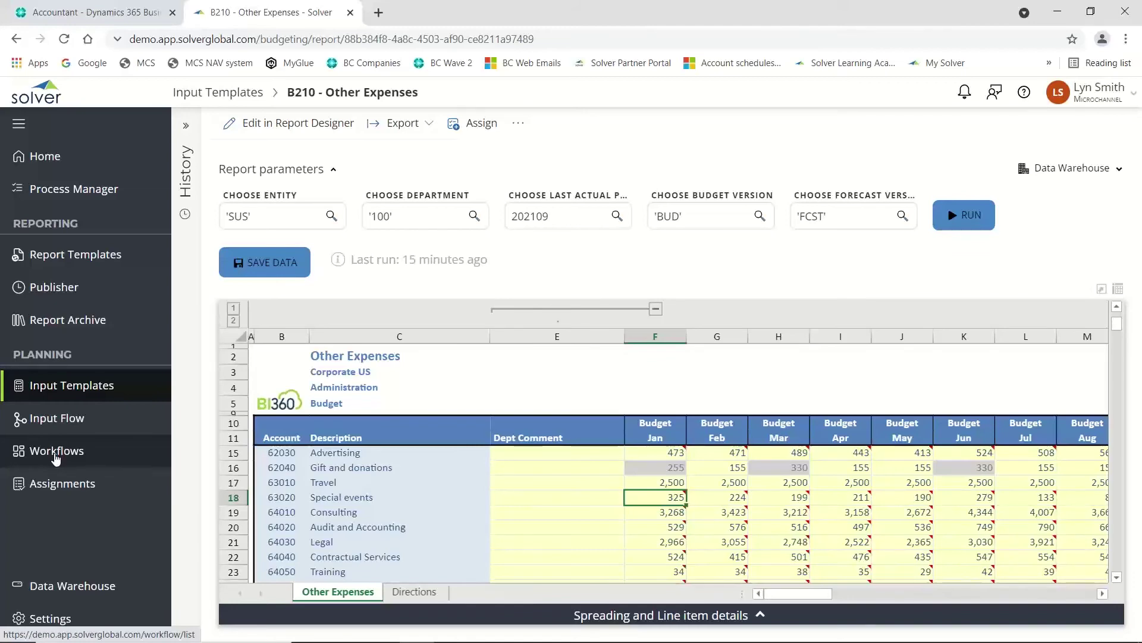
Leave the form for Workflows, edit Solver Budgeting, and review its B208/B210 user assignments.
click(56, 458)
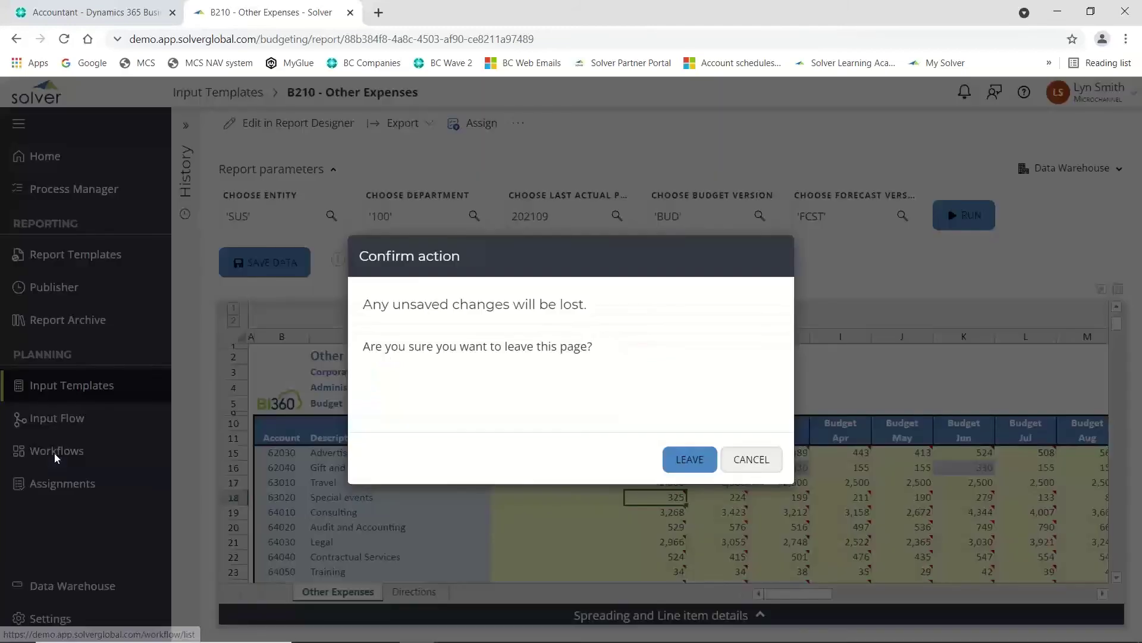
click(685, 460)
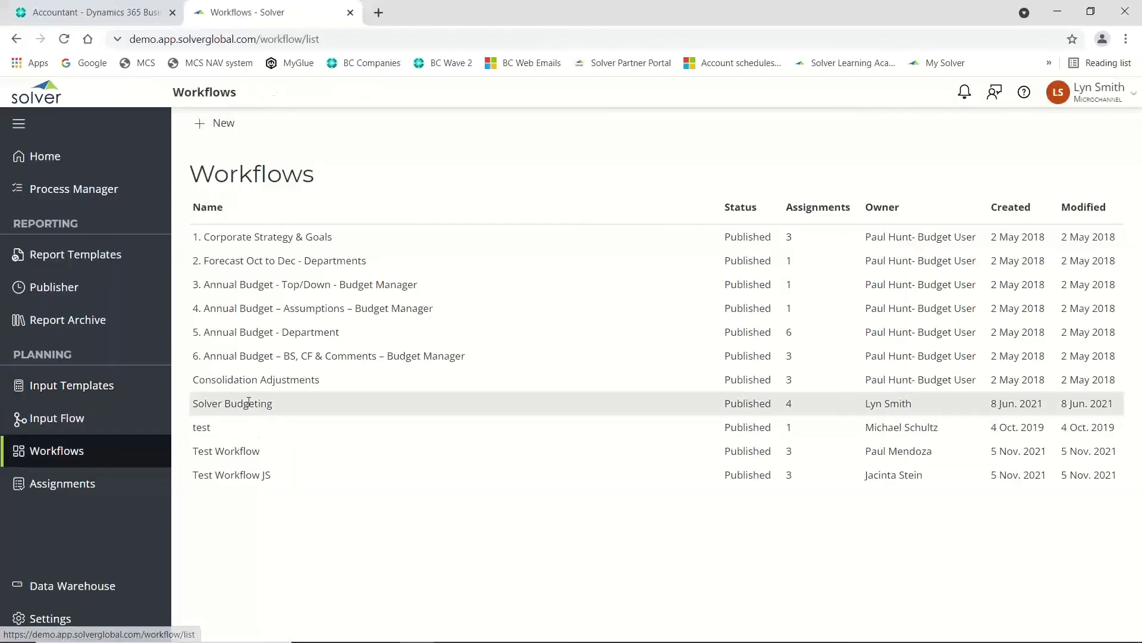
click(276, 403)
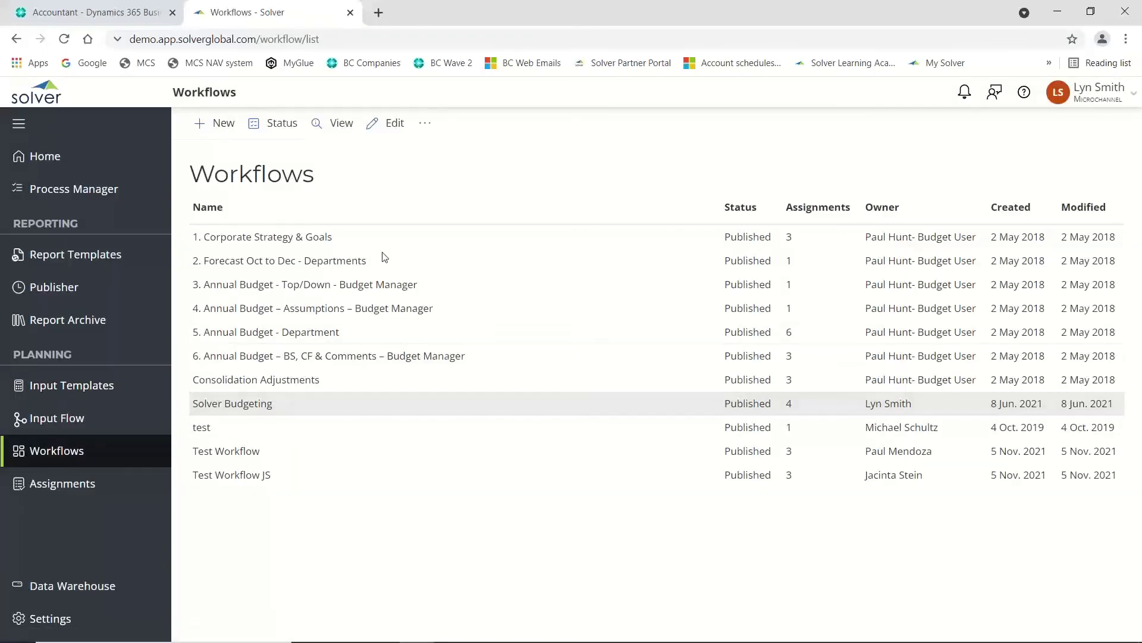
click(396, 125)
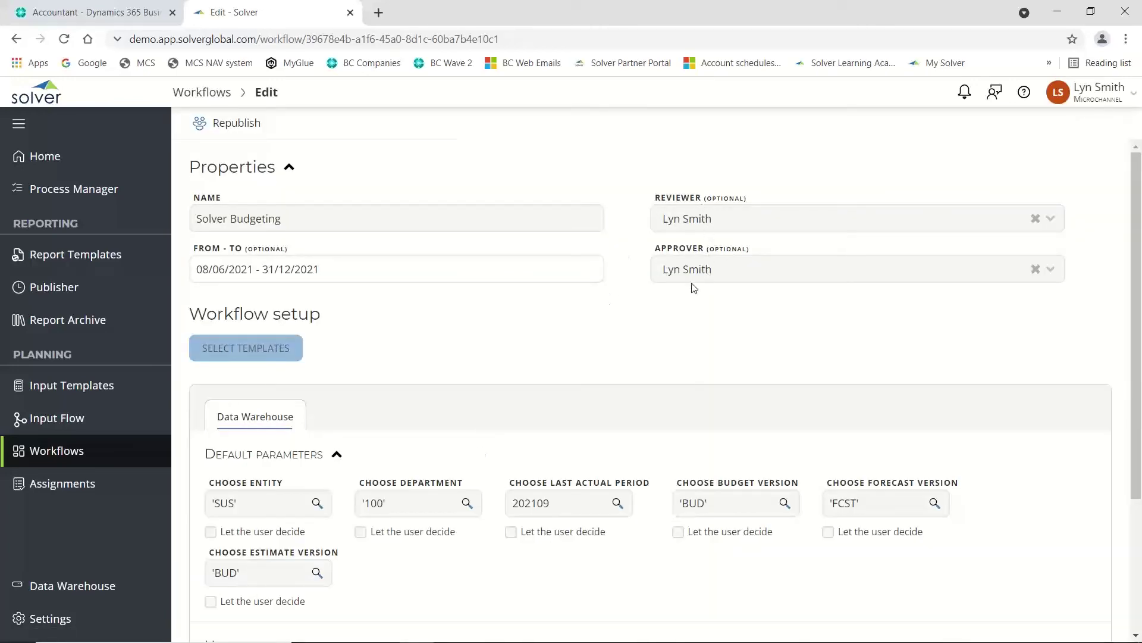
scroll(559, 383, down, 3)
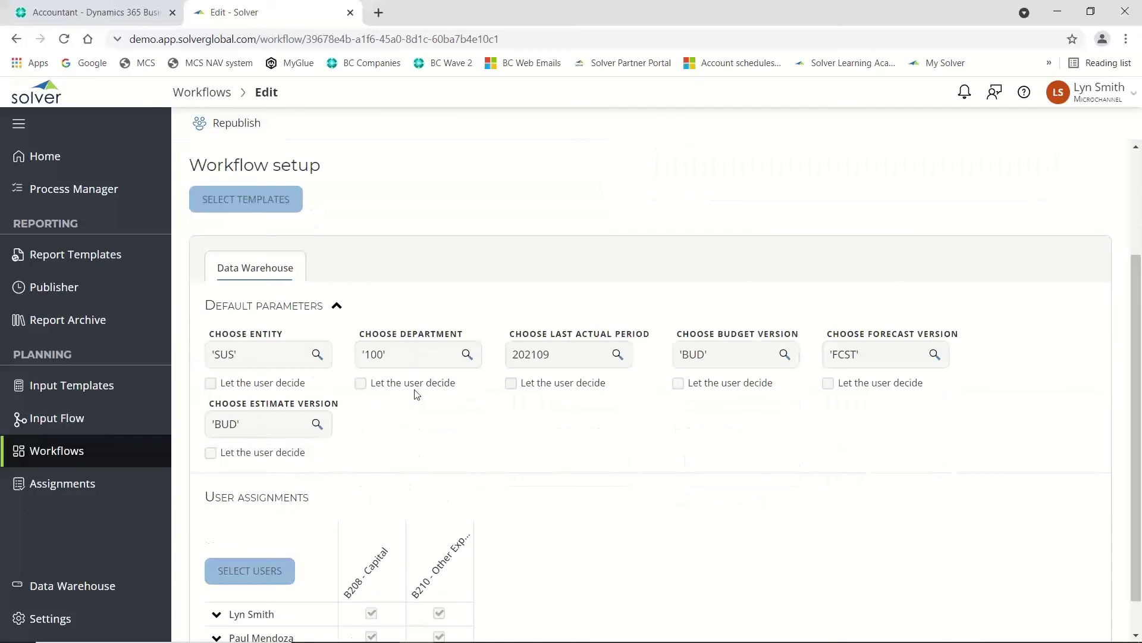
scroll(415, 432, down, 1)
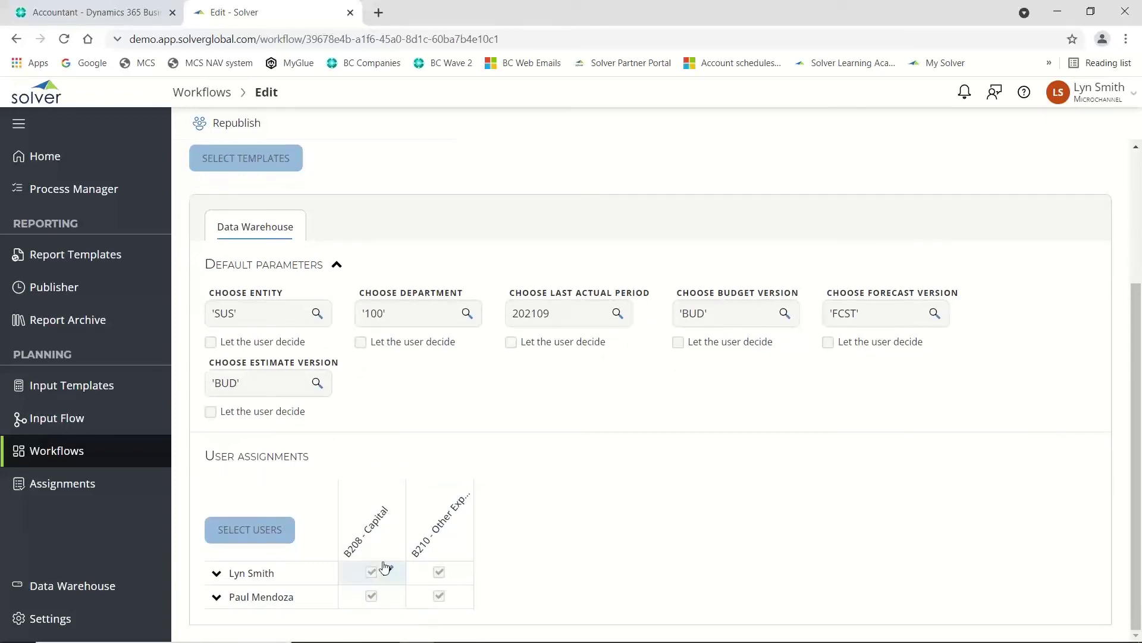
mouse_move(381, 543)
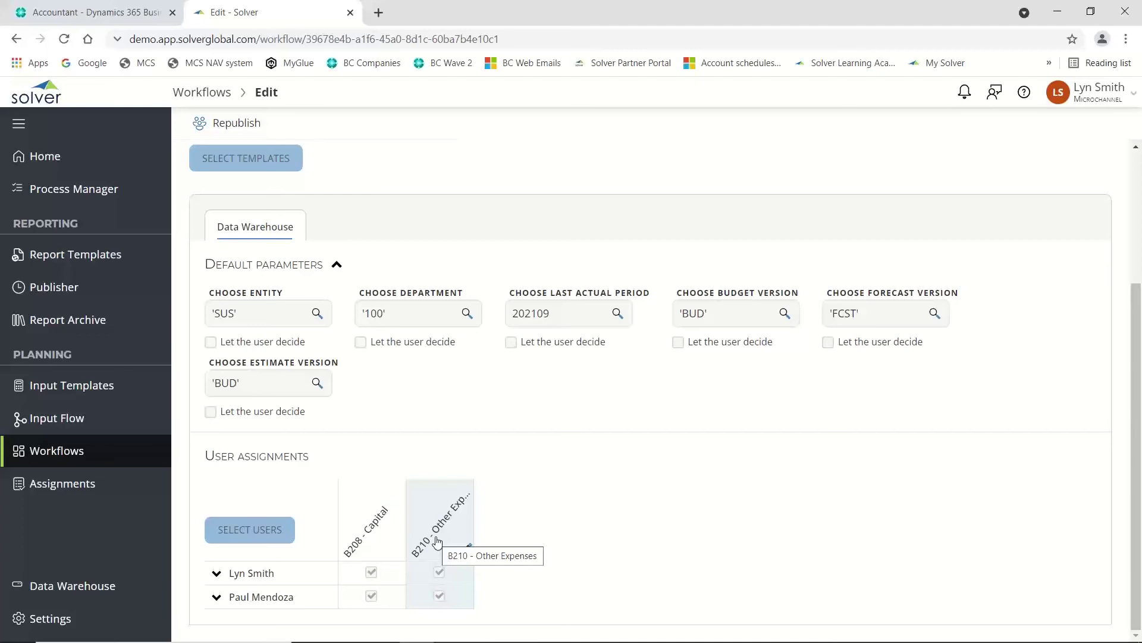
Browse Solver Budgeting assignments by status and open the in-progress B208 - Capital assignment.
click(62, 484)
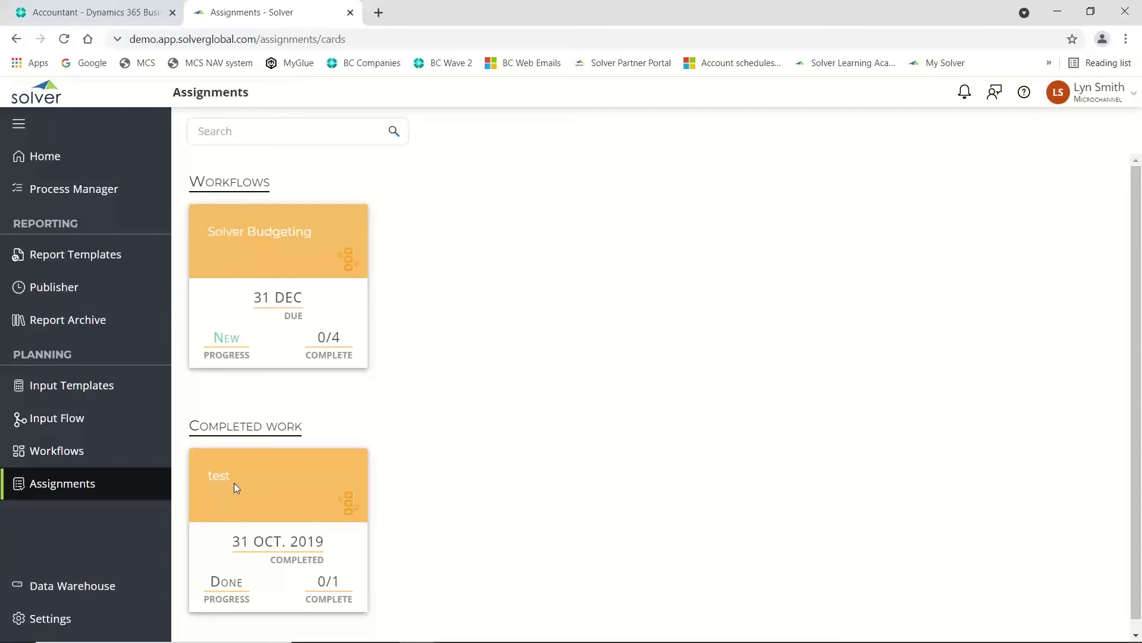
click(273, 236)
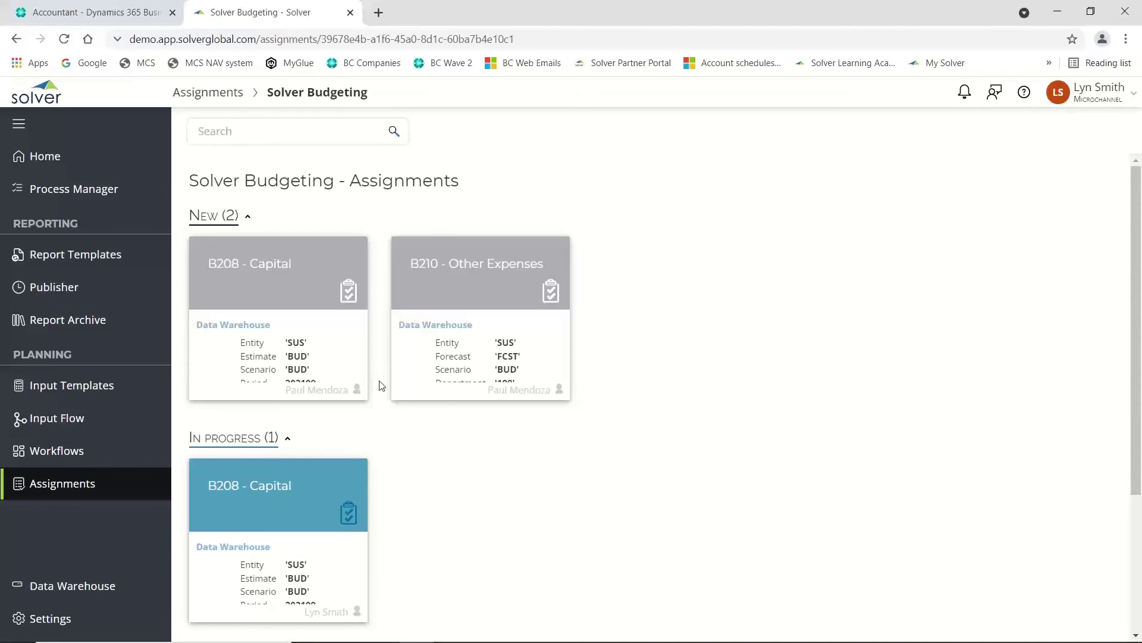
scroll(381, 400, down, 2)
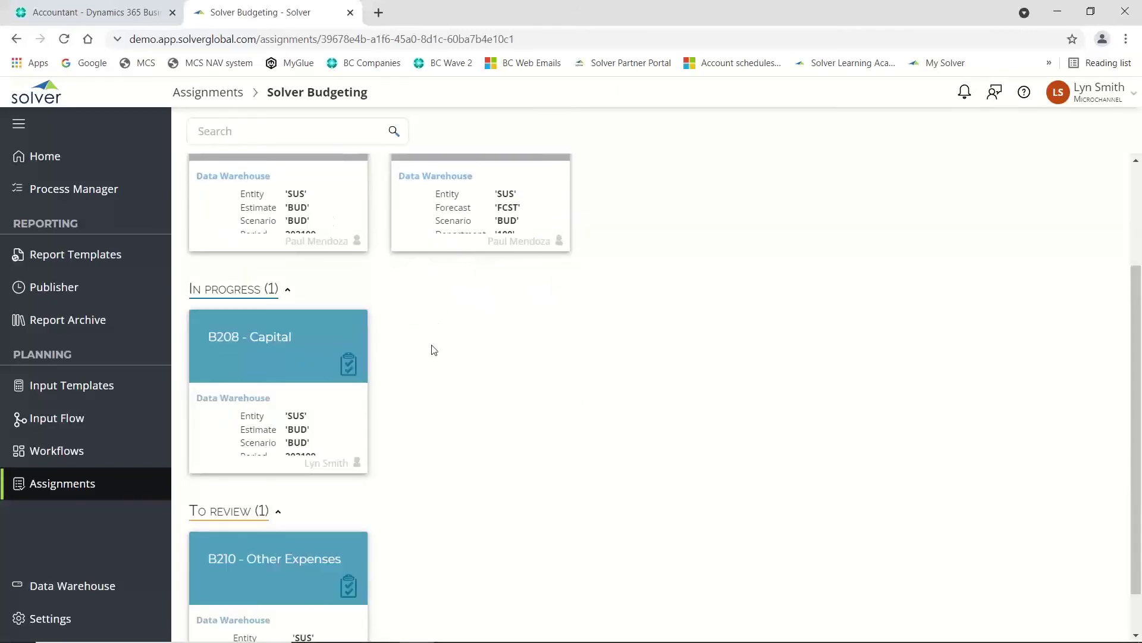
scroll(425, 384, down, 1)
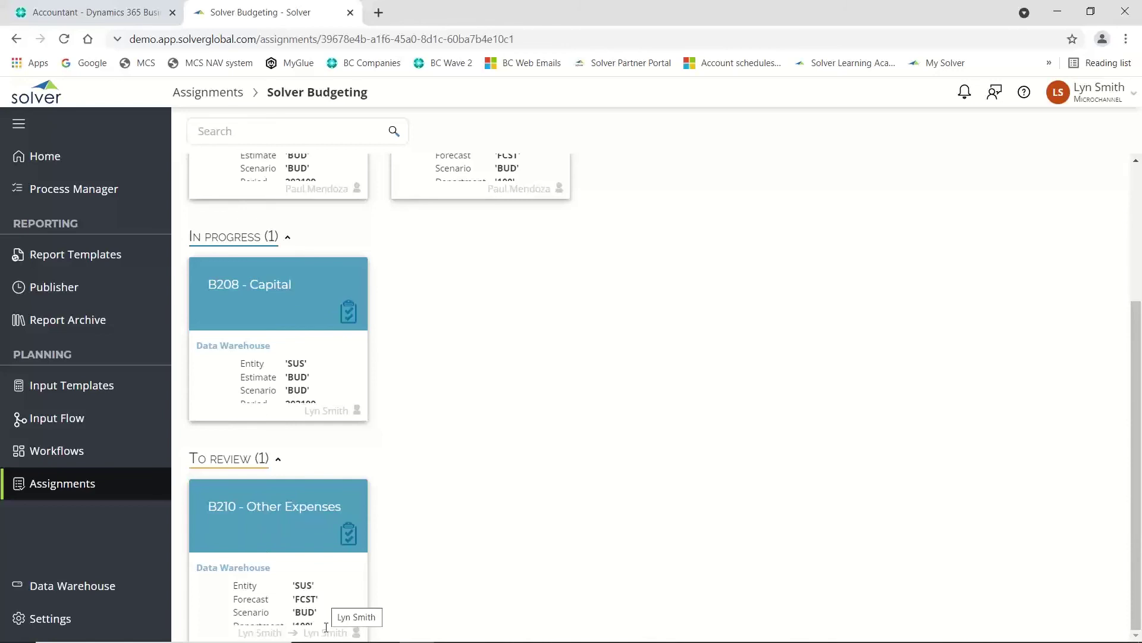
click(265, 284)
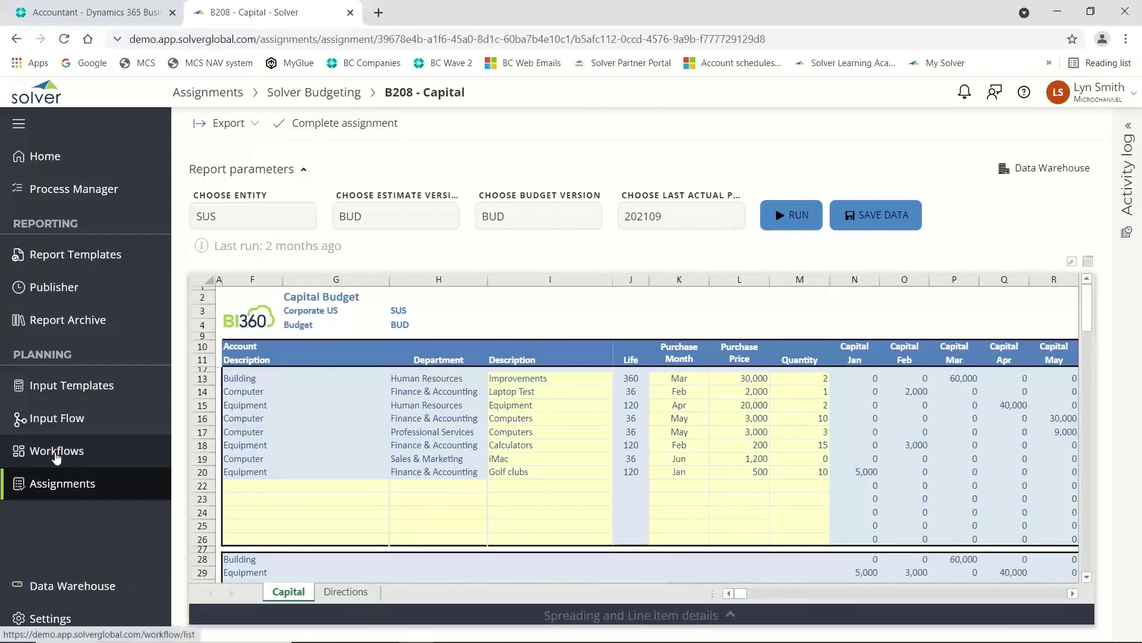
Open the Solver Budgeting workflow's status board, showing B208 Capital in progress and B210 Other Expenses to review.
click(57, 458)
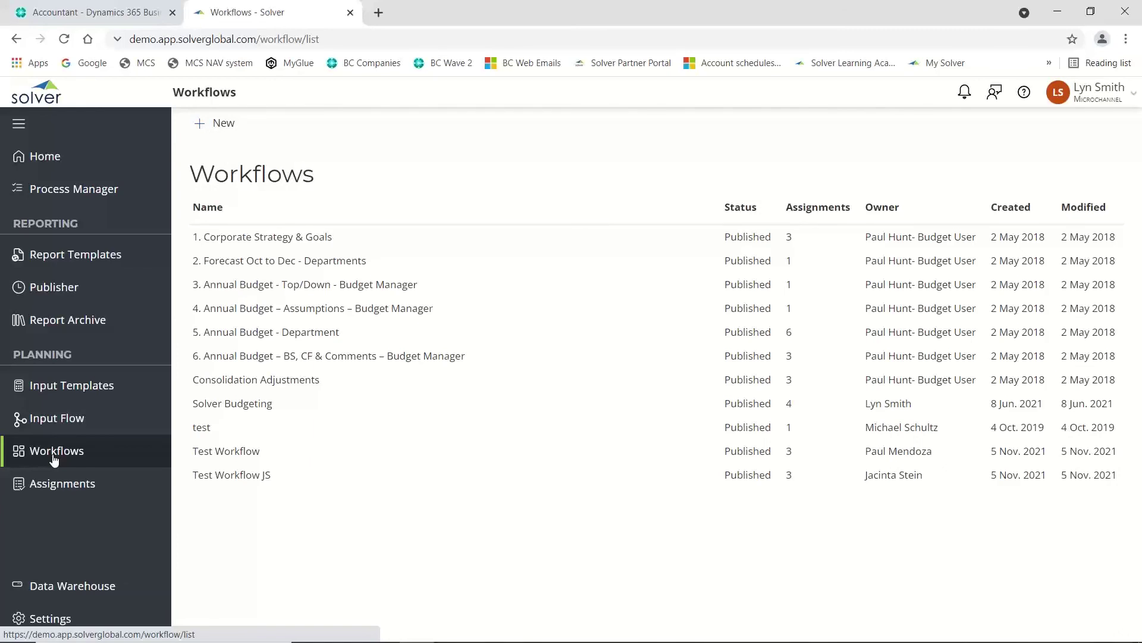
click(238, 404)
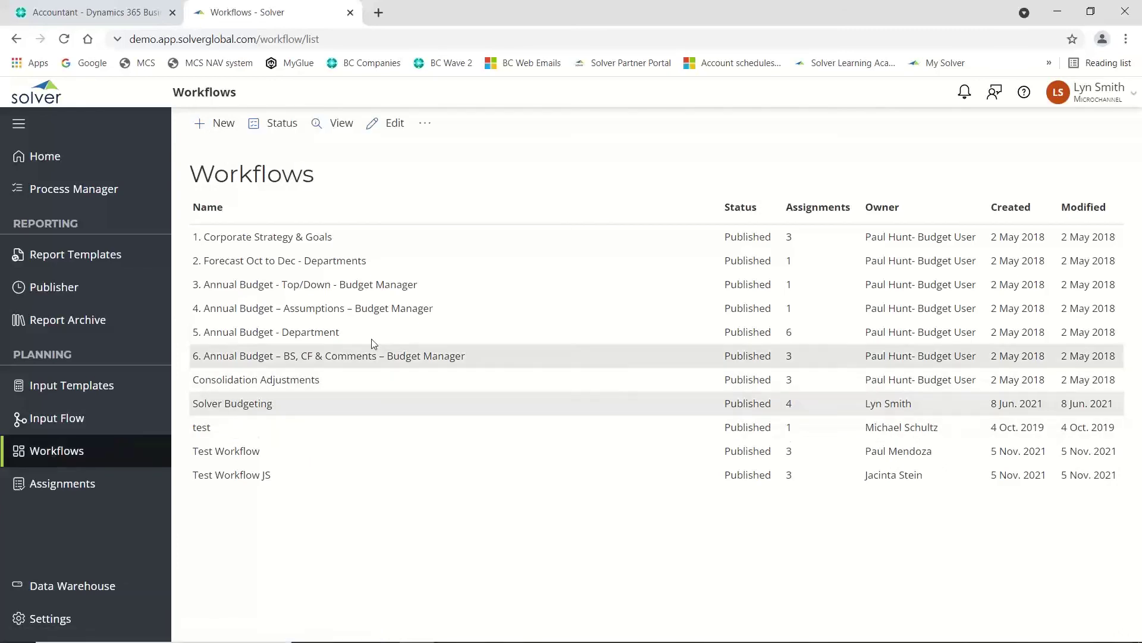
click(286, 126)
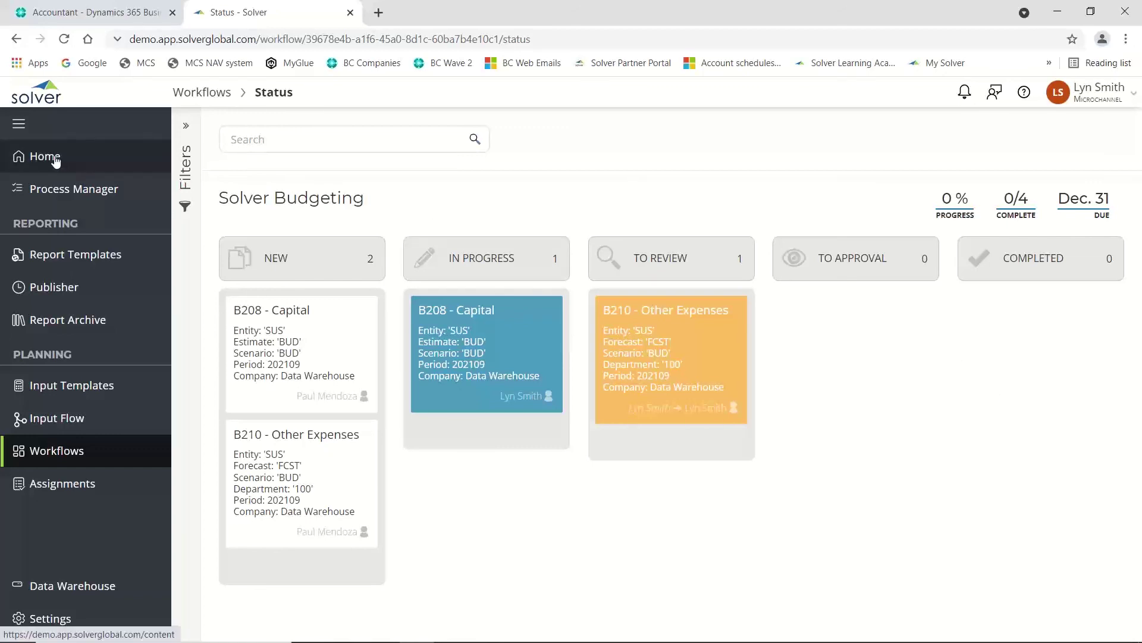
Filter the report template cards to Demo Reports only, then go back to the Home page.
click(63, 255)
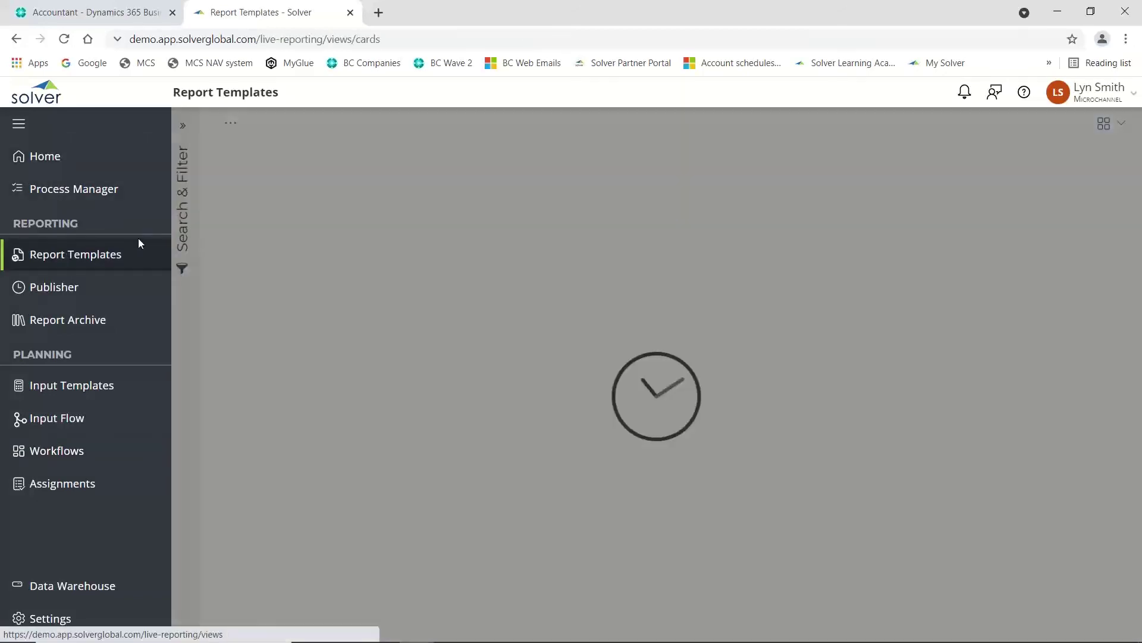
click(186, 126)
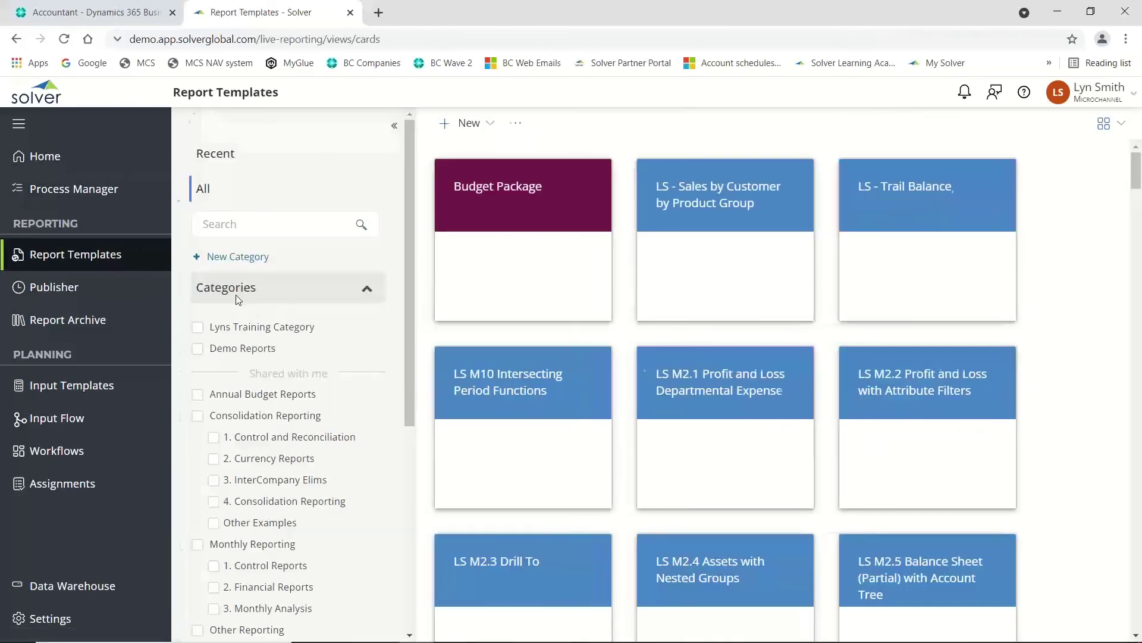
click(241, 349)
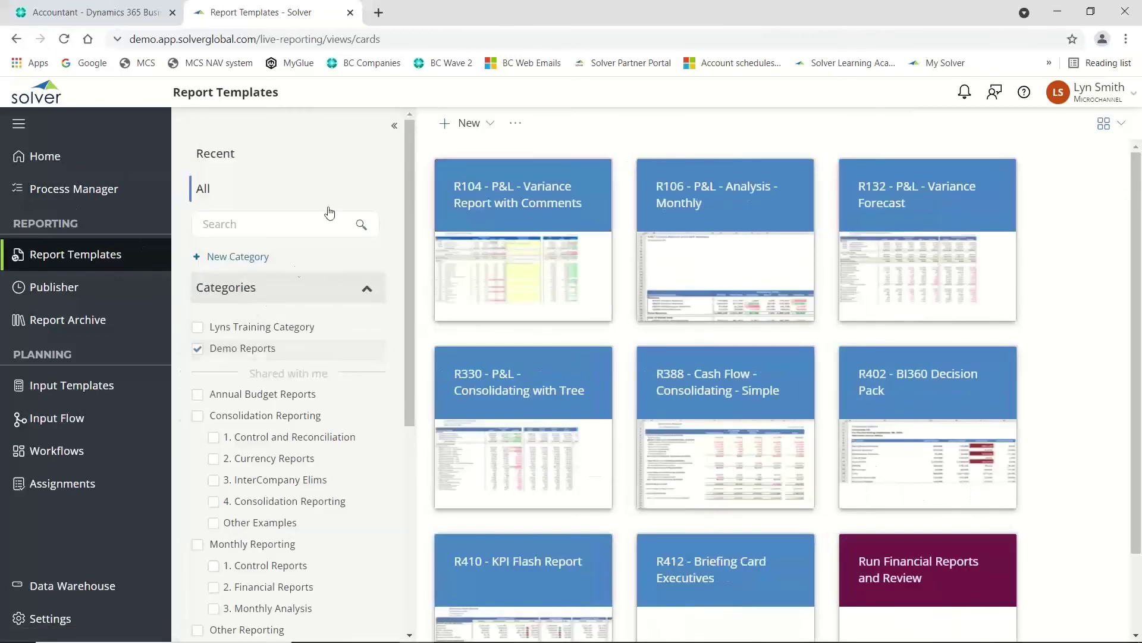
click(394, 126)
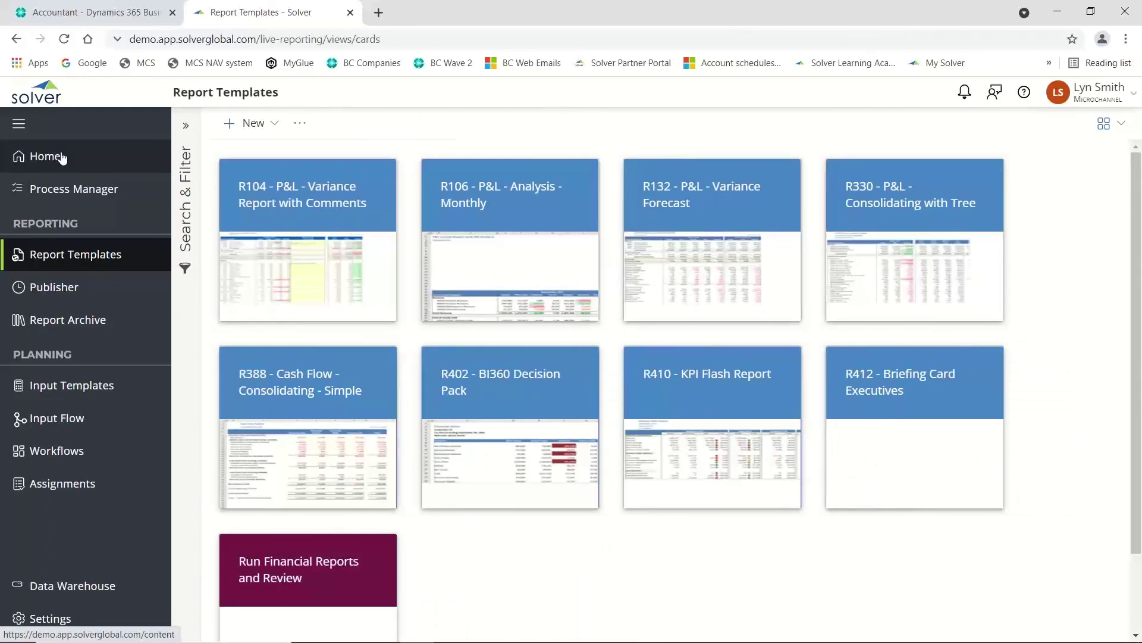
click(61, 157)
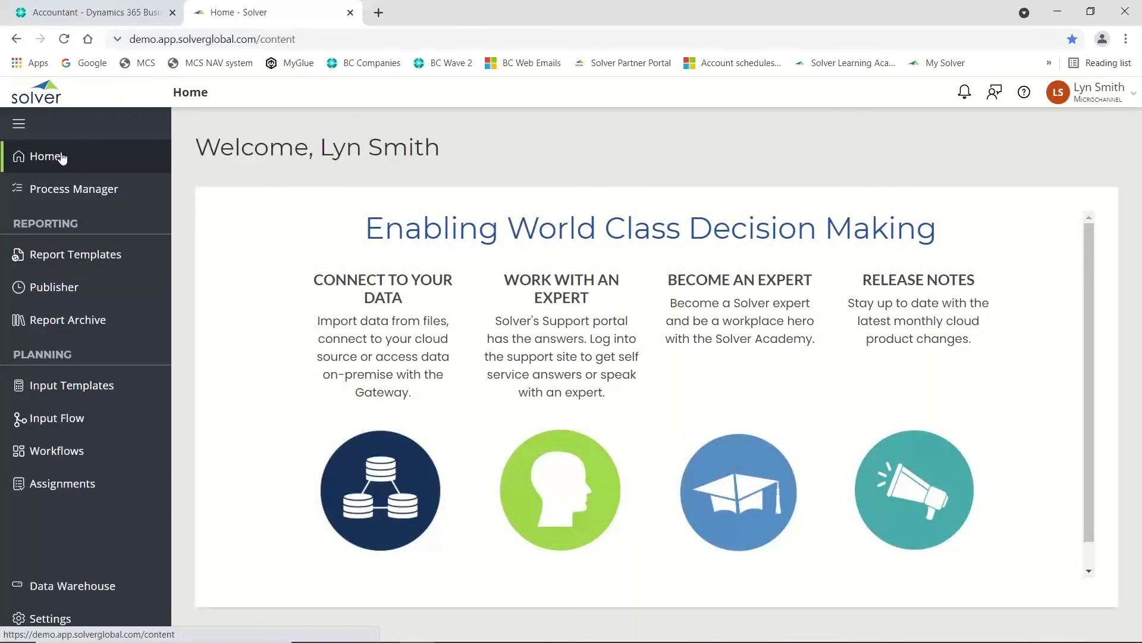